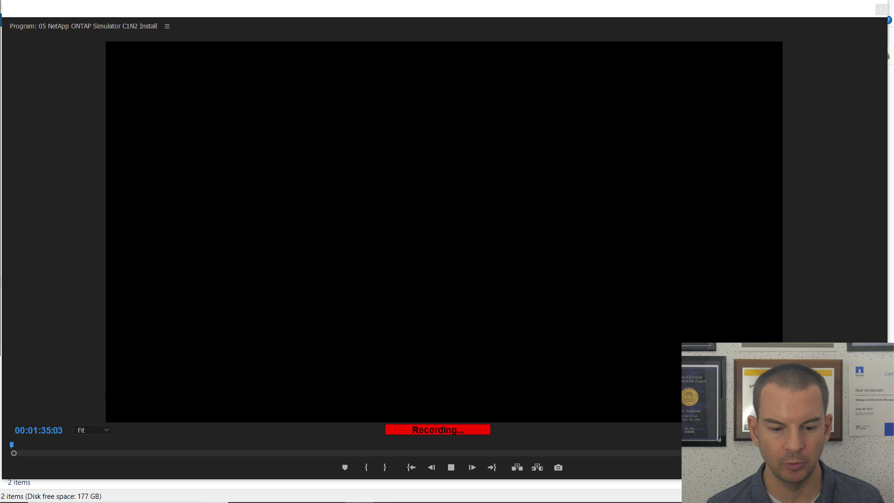
# Create a new folder named C1N2 inside the NetApp Lab folder in File Explorer.
pyautogui.click(273, 491)
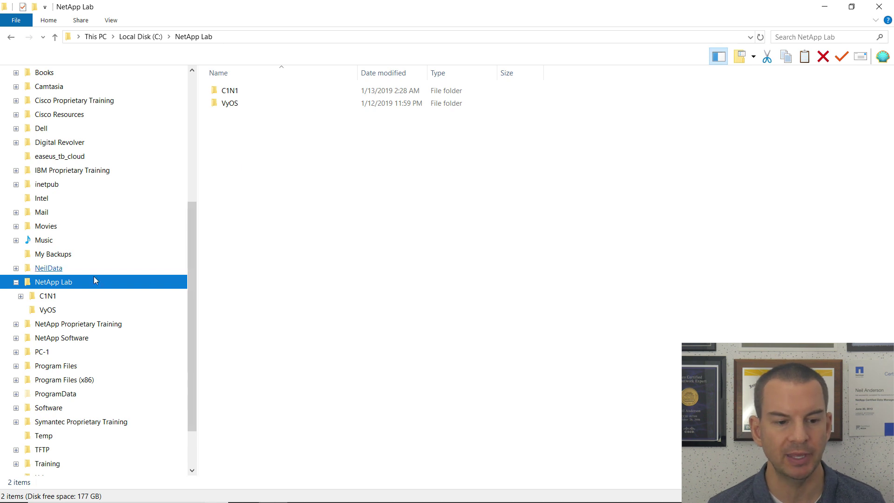
pyautogui.click(253, 166)
pyautogui.rightClick(252, 162)
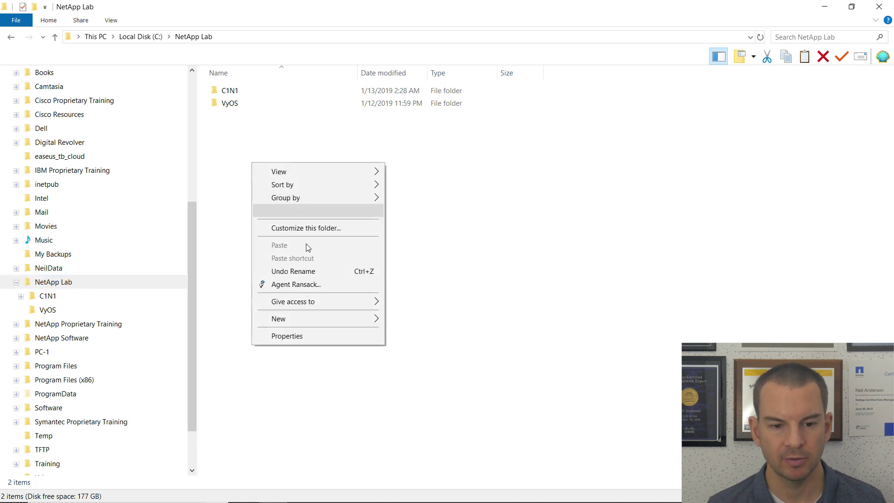
pyautogui.moveTo(374, 321)
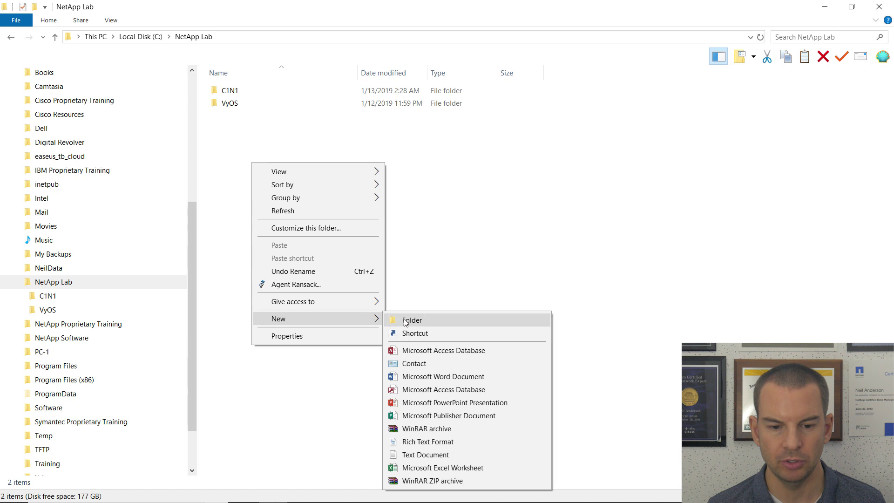
pyautogui.click(407, 319)
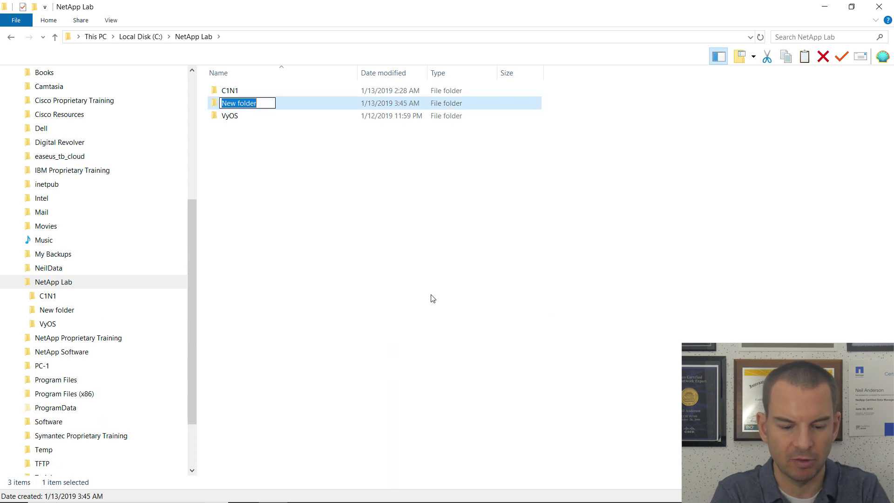
pyautogui.write('C1N2')
pyautogui.press('Return')
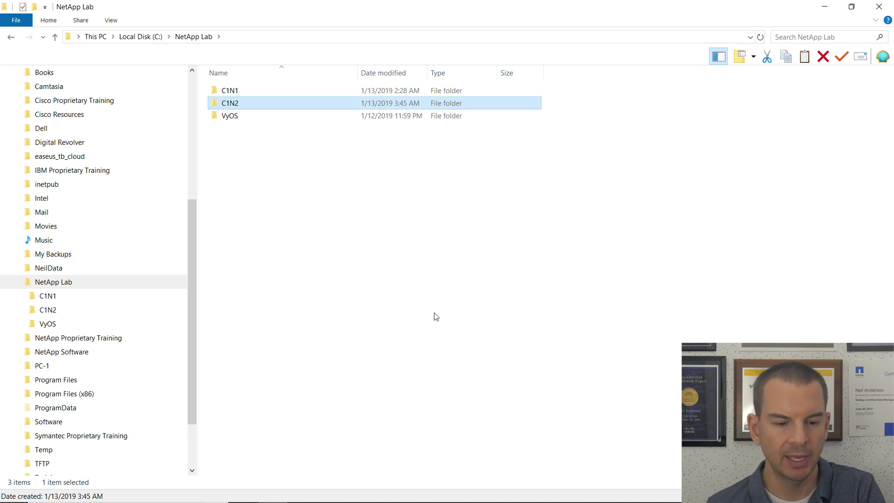
pyautogui.moveTo(419, 502)
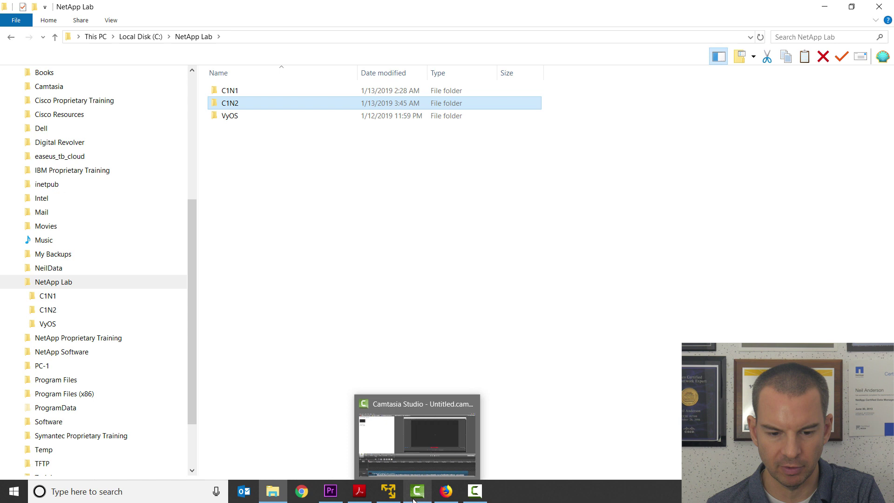
pyautogui.click(393, 494)
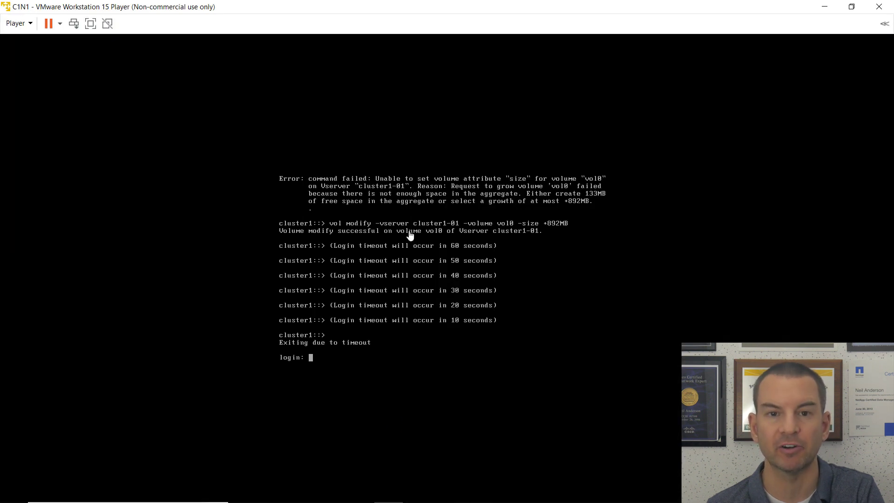
# Restore down the C1N1 console and open a second VMware Workstation 15 Player window beside it.
pyautogui.click(852, 7)
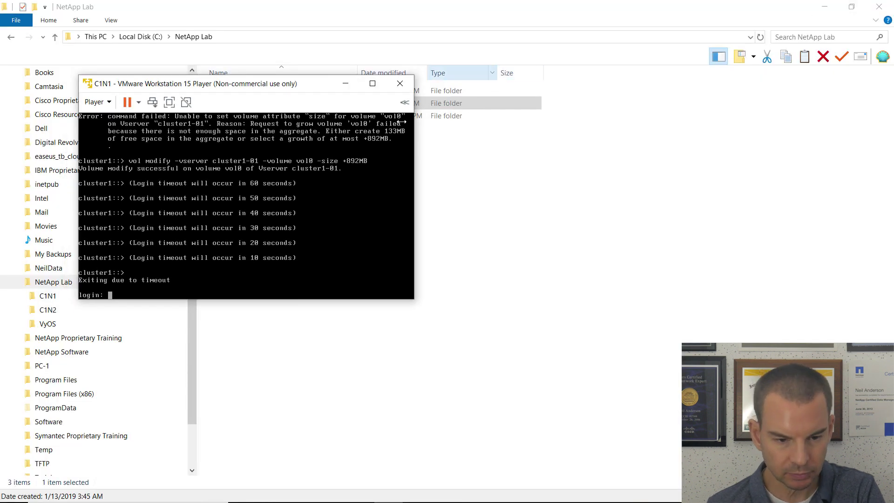
pyautogui.click(16, 497)
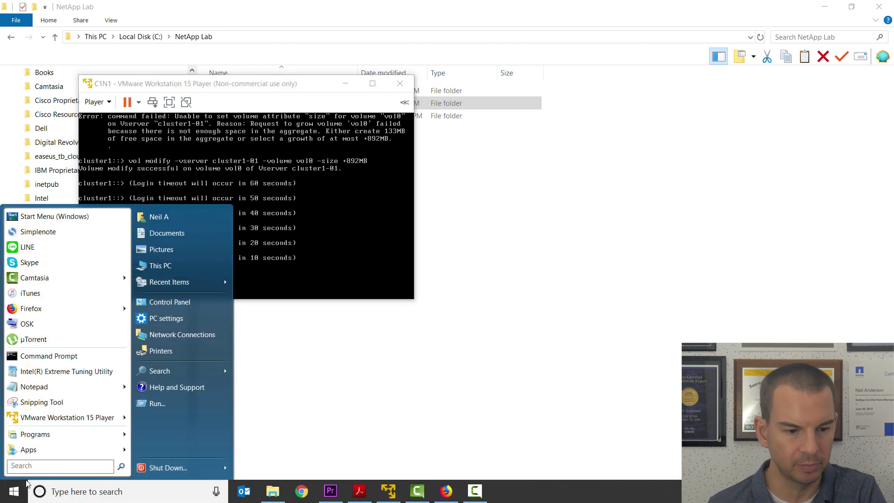
pyautogui.click(32, 420)
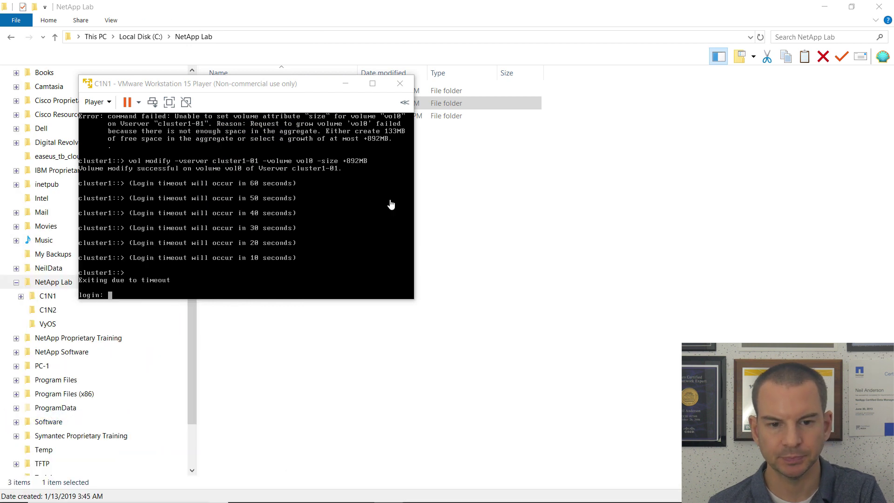
pyautogui.moveTo(255, 56); pyautogui.dragTo(628, 43)
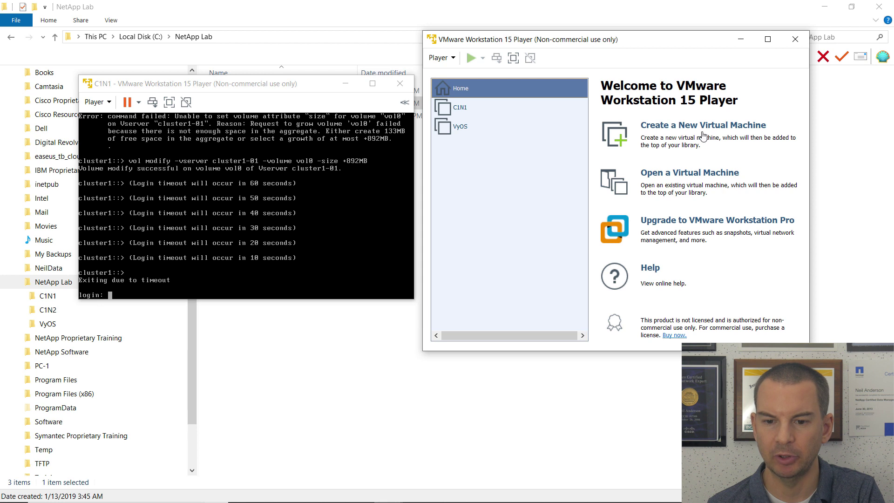
# Import the NetApp simulator OVA as VM C1N2, stored in C:\NetApp Lab\C1N2.
pyautogui.click(688, 176)
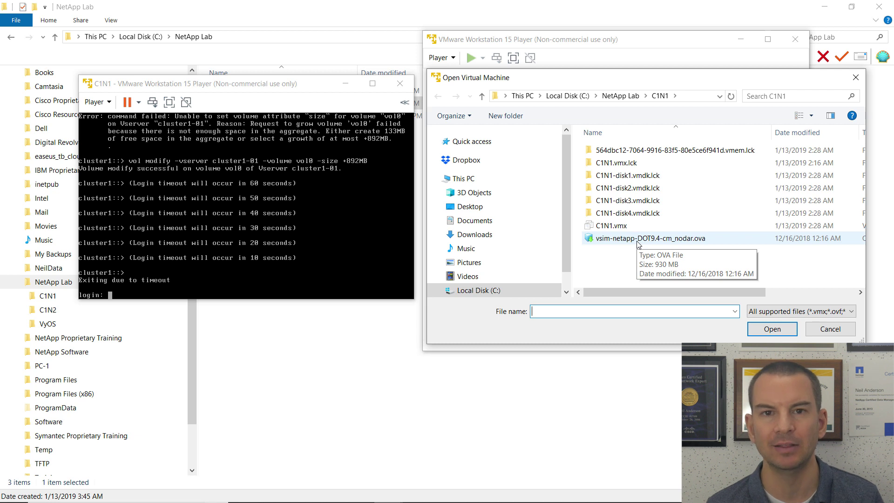
pyautogui.doubleClick(637, 240)
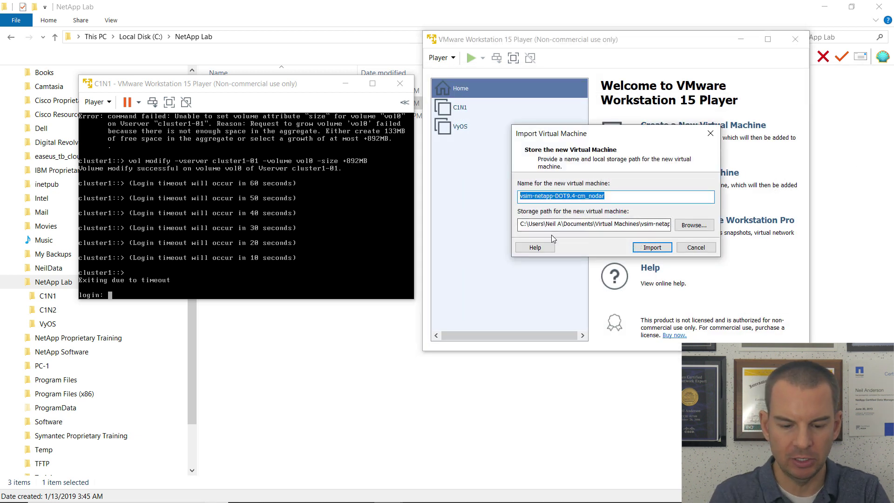
pyautogui.write('C1N2')
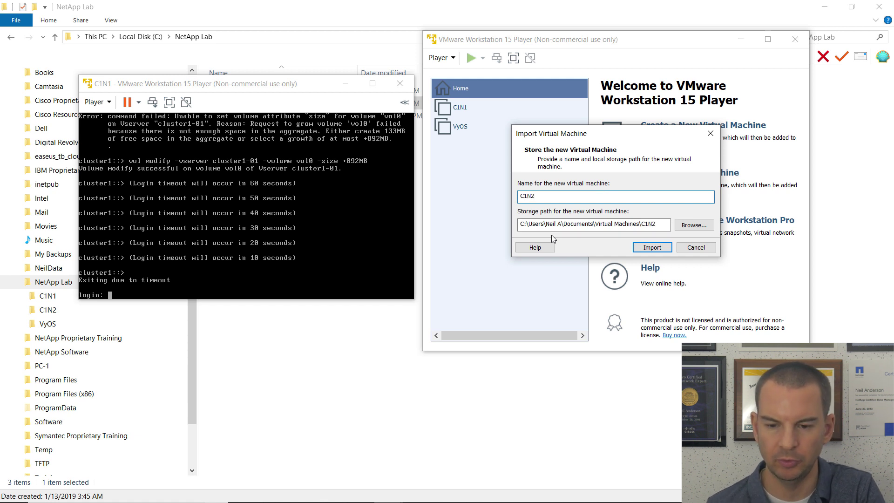
pyautogui.click(703, 224)
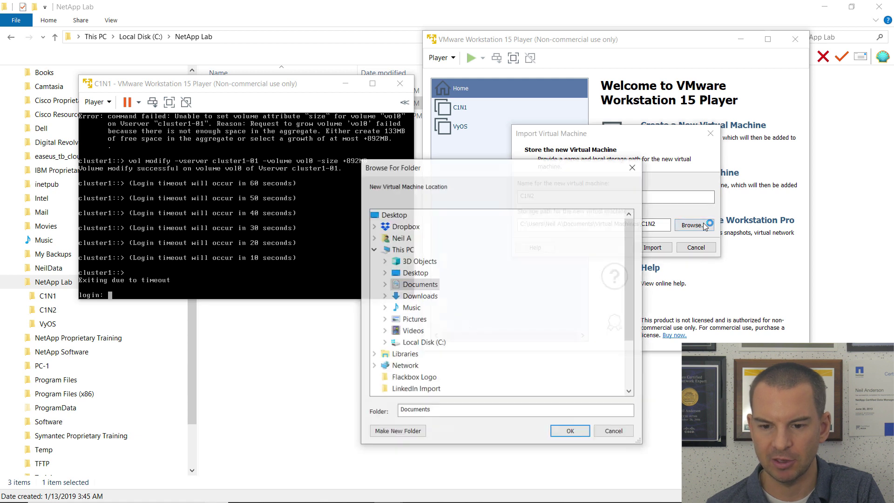
pyautogui.click(388, 344)
pyautogui.scroll(-4, 517, 339)
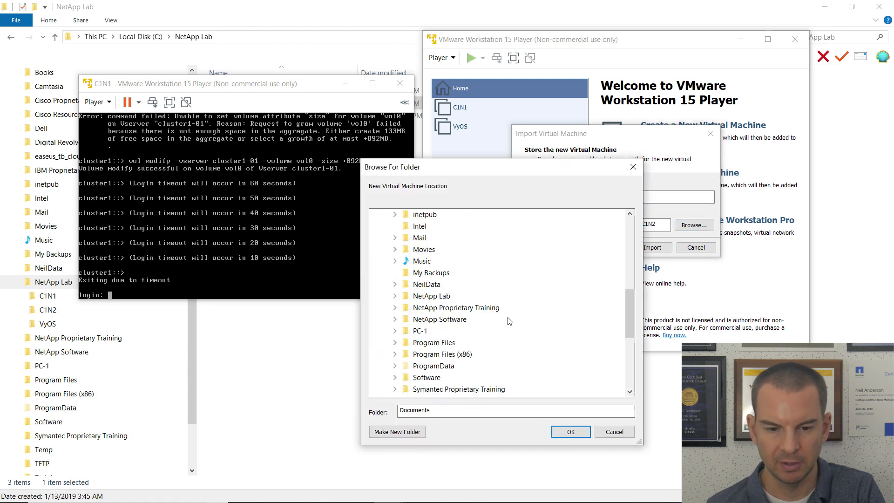
pyautogui.click(395, 297)
pyautogui.click(432, 319)
pyautogui.click(569, 431)
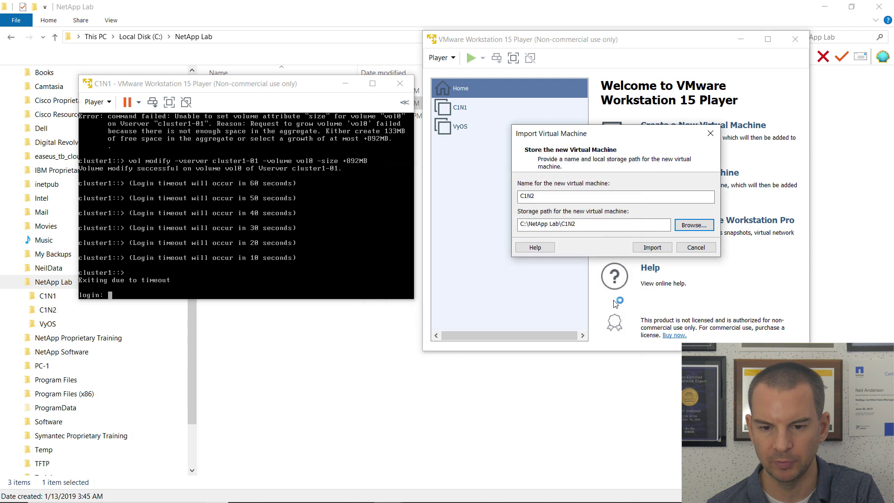
pyautogui.click(660, 248)
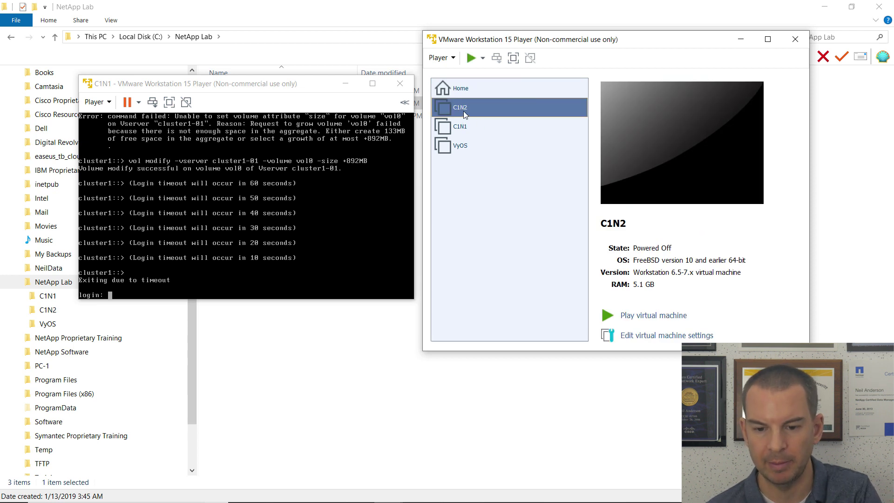
# Open C1N2's virtual machine settings and bring the lab guide PDF up full-screen.
pyautogui.click(648, 336)
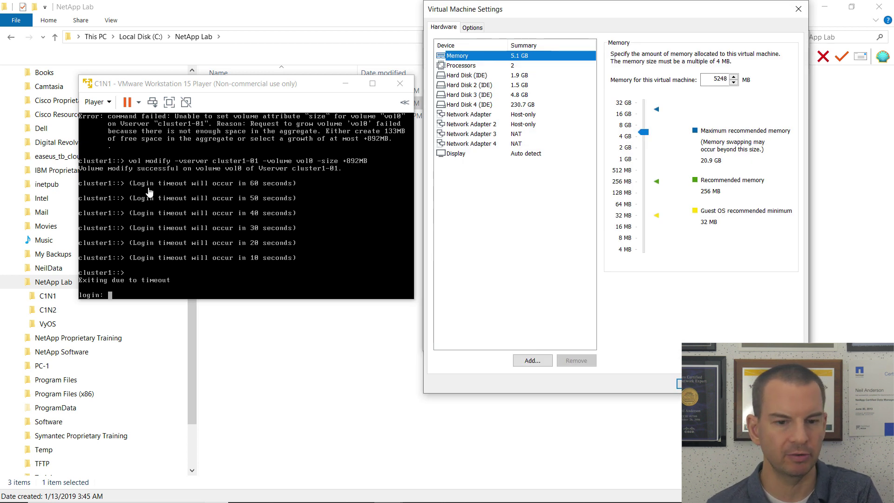
pyautogui.moveTo(0, 35); pyautogui.dragTo(527, 31)
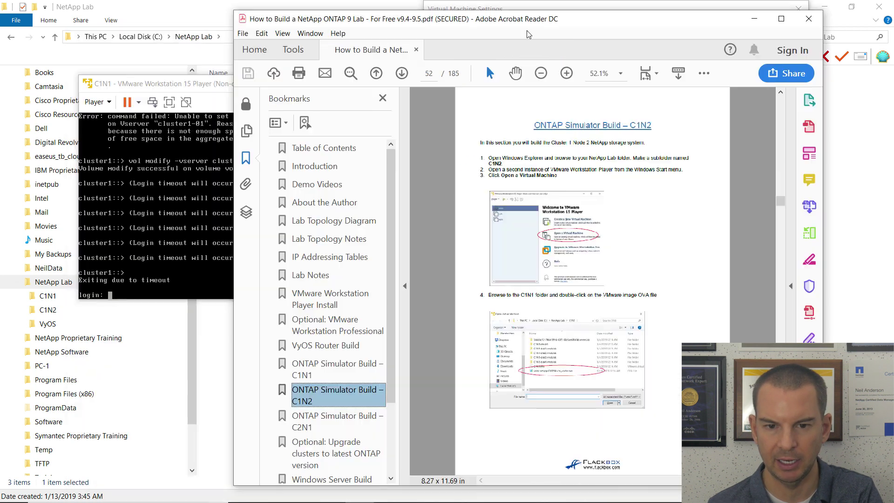
pyautogui.doubleClick(585, 23)
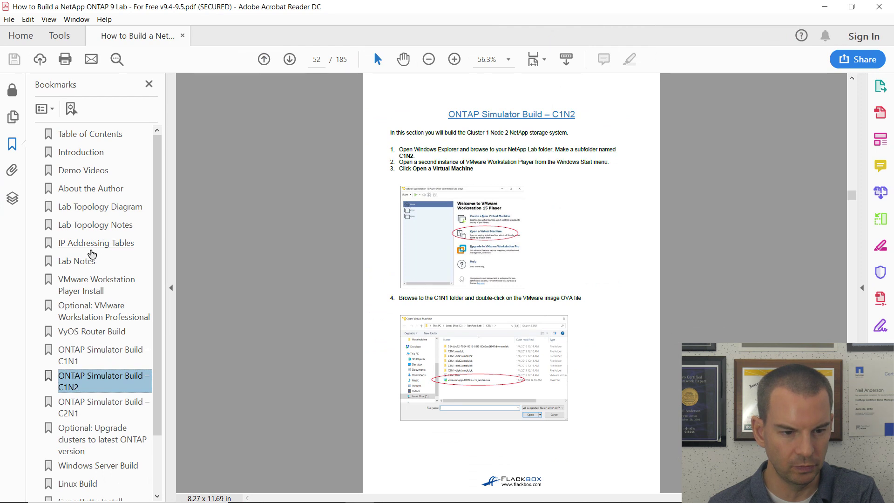
# View the Lab Topology Diagram at 75%, then jump back to the ONTAP Simulator Build – C1N2 bookmark.
pyautogui.click(87, 207)
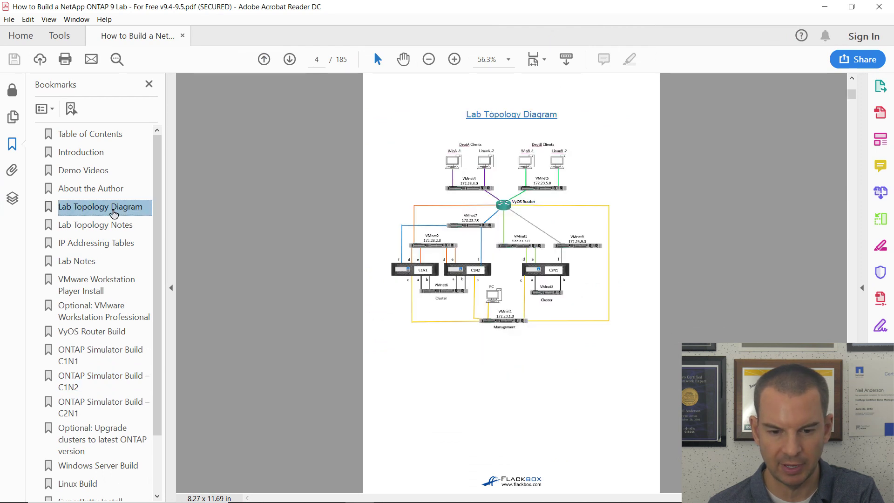
pyautogui.click(428, 60)
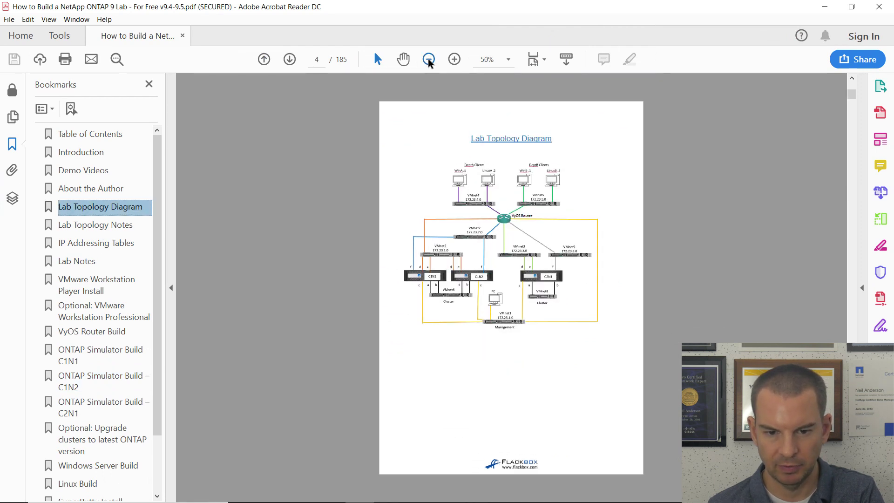
pyautogui.click(452, 61)
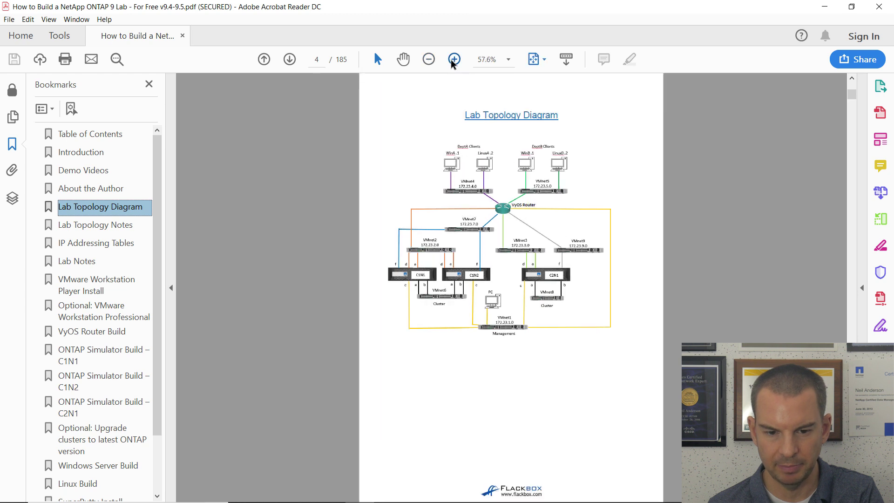
pyautogui.click(453, 60)
pyautogui.click(453, 60)
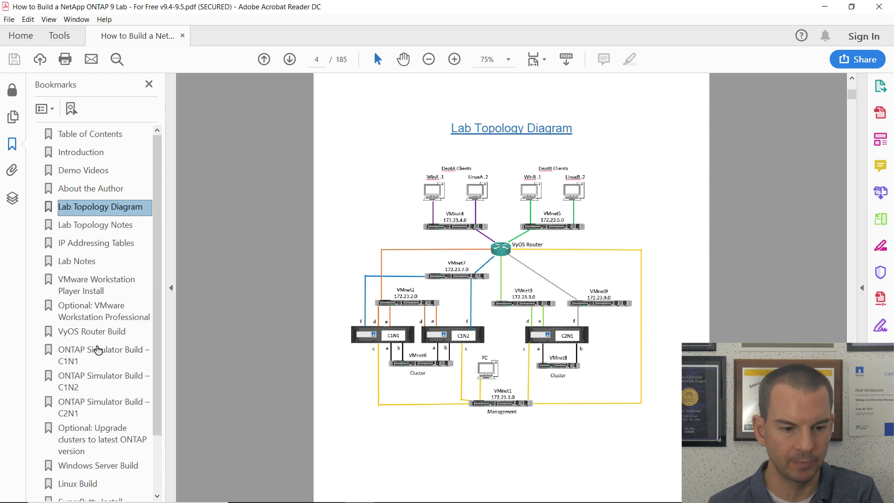
pyautogui.click(98, 380)
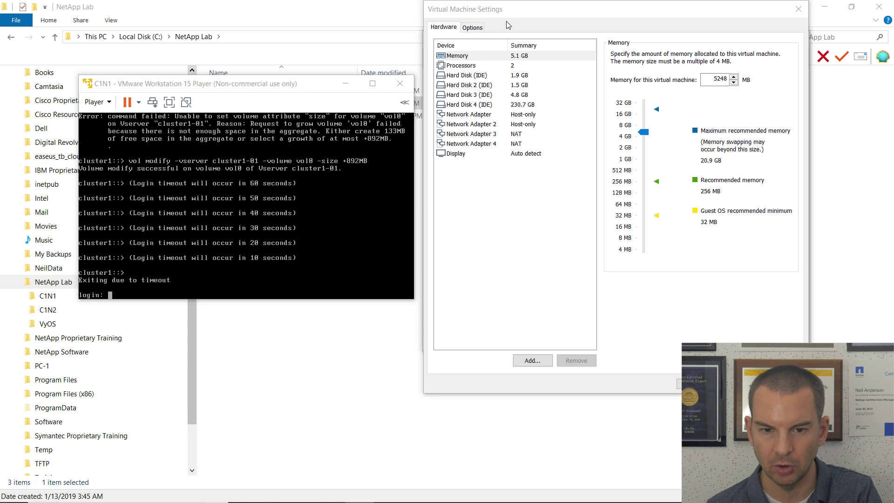
pyautogui.click(522, 12)
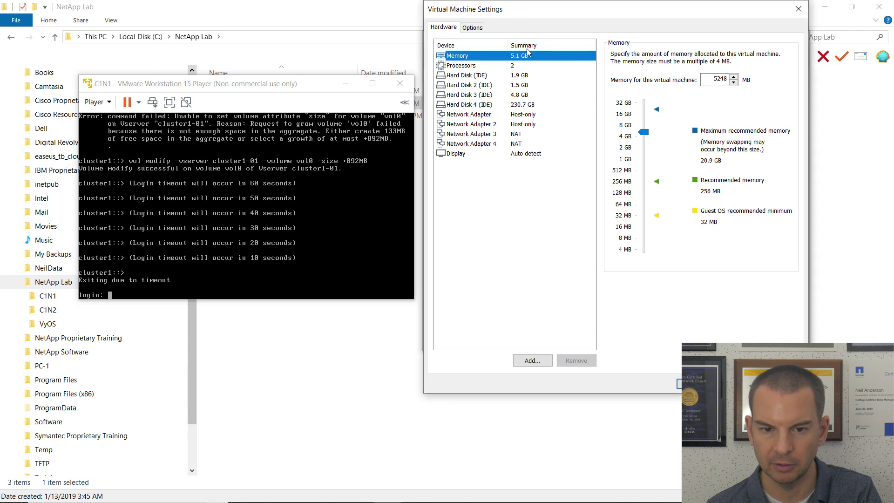
# Connect the first network adapter and Network Adapter 2 to the custom network VMnet6.
pyautogui.click(484, 115)
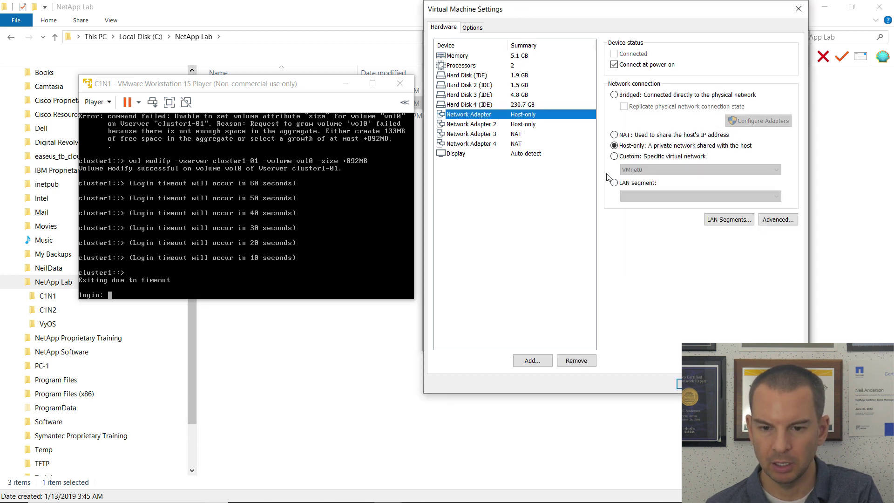
pyautogui.click(614, 156)
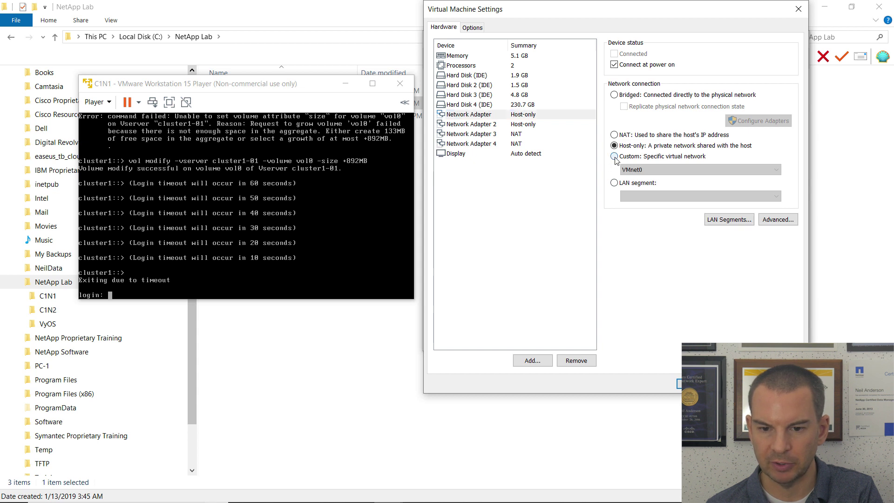
pyautogui.click(653, 170)
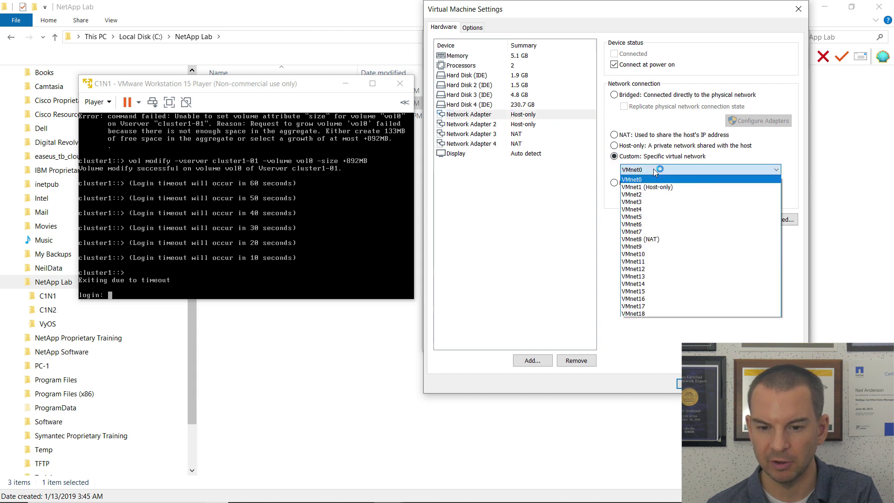
pyautogui.click(667, 224)
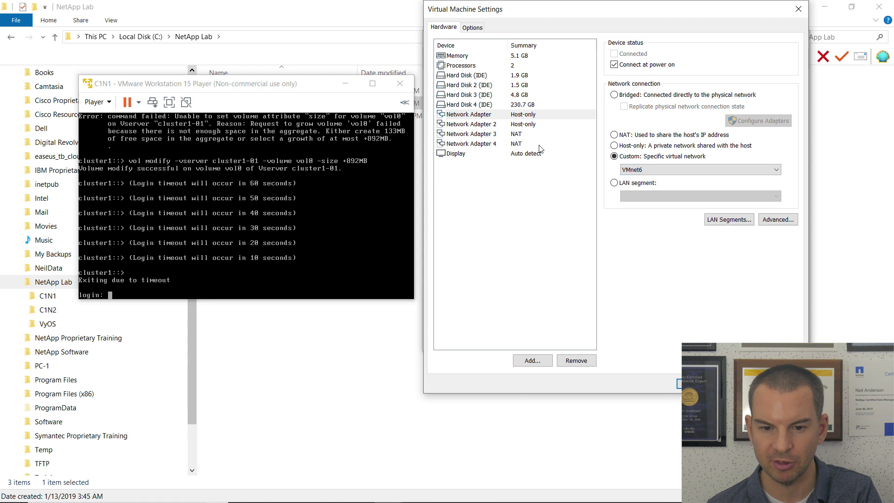
pyautogui.click(485, 126)
pyautogui.click(614, 156)
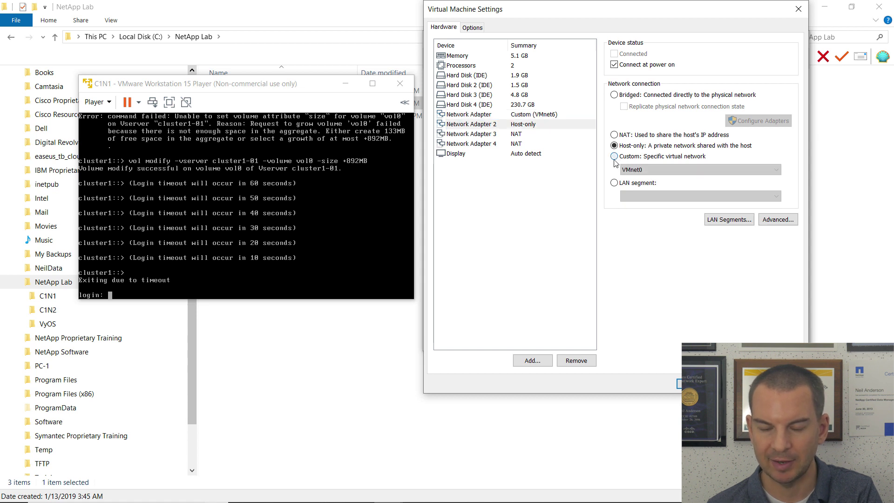
pyautogui.click(642, 171)
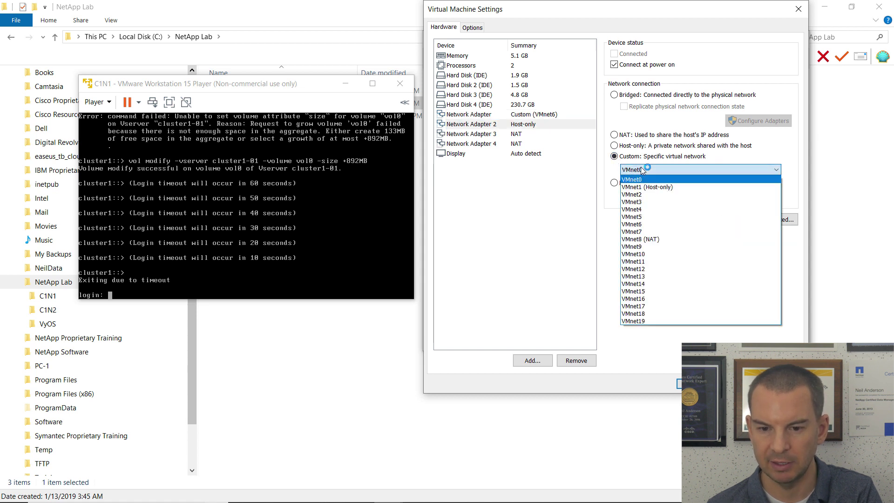
pyautogui.click(638, 225)
# Connect Network Adapter 3 to VMnet1 (Host-only) and Network Adapter 4 to VMnet2.
pyautogui.click(481, 135)
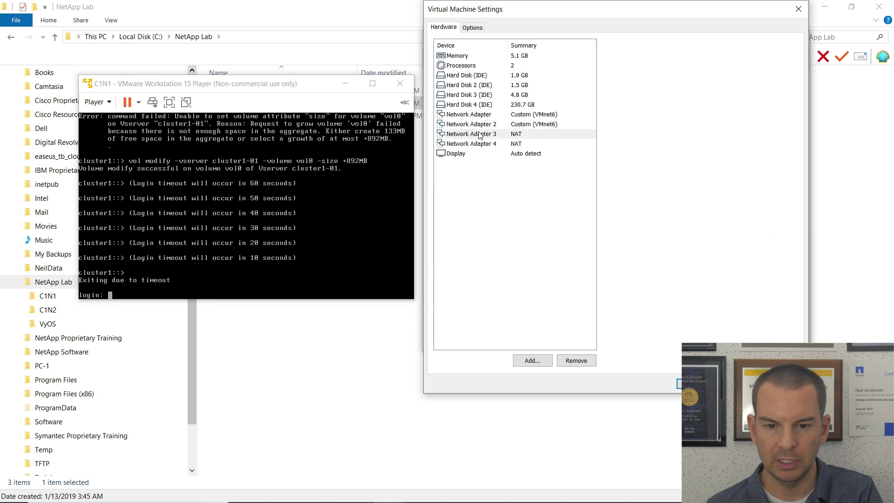
pyautogui.click(614, 157)
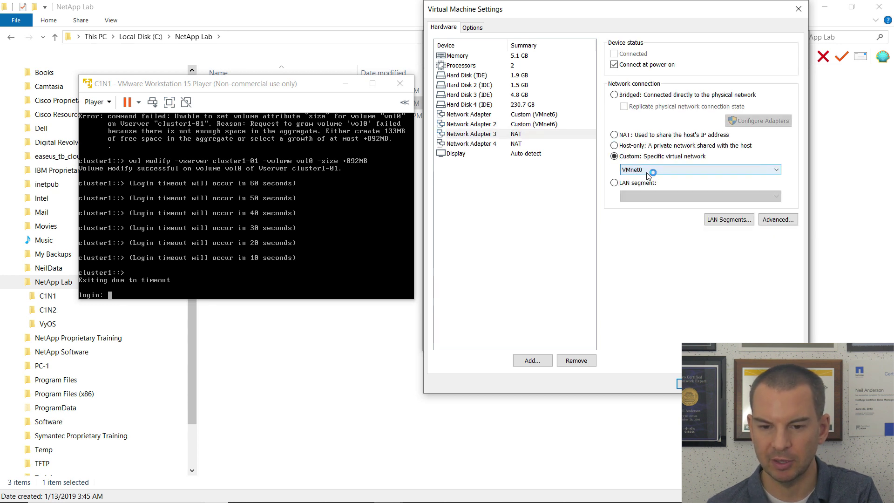
pyautogui.click(647, 174)
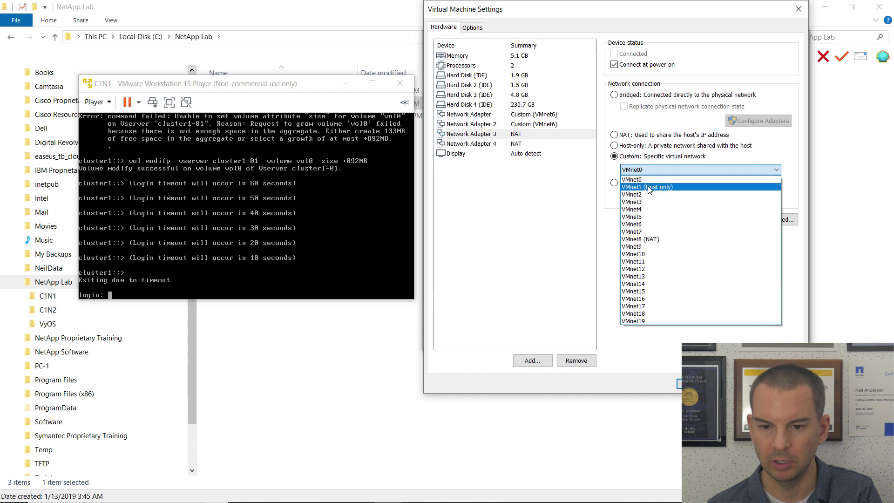
pyautogui.click(649, 189)
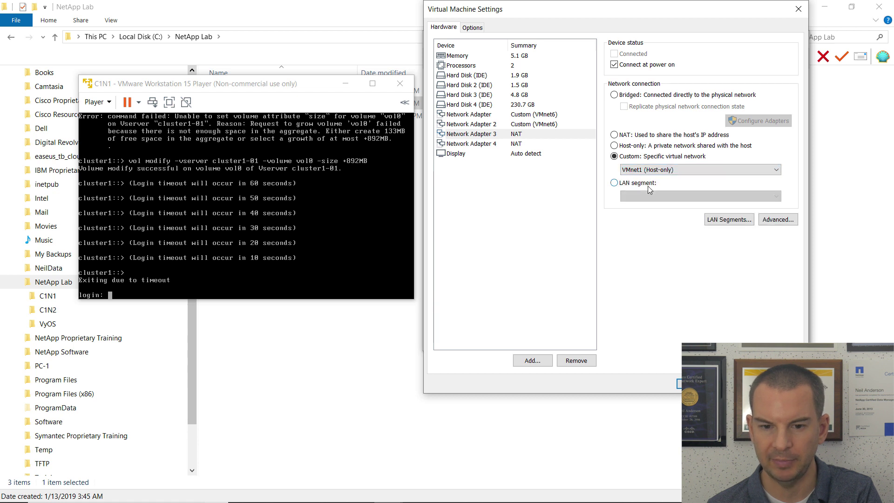
pyautogui.click(484, 143)
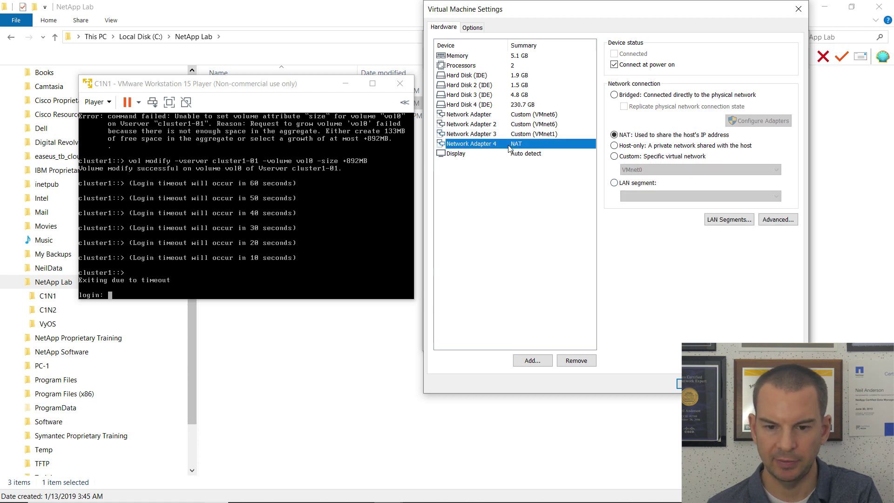
pyautogui.click(614, 156)
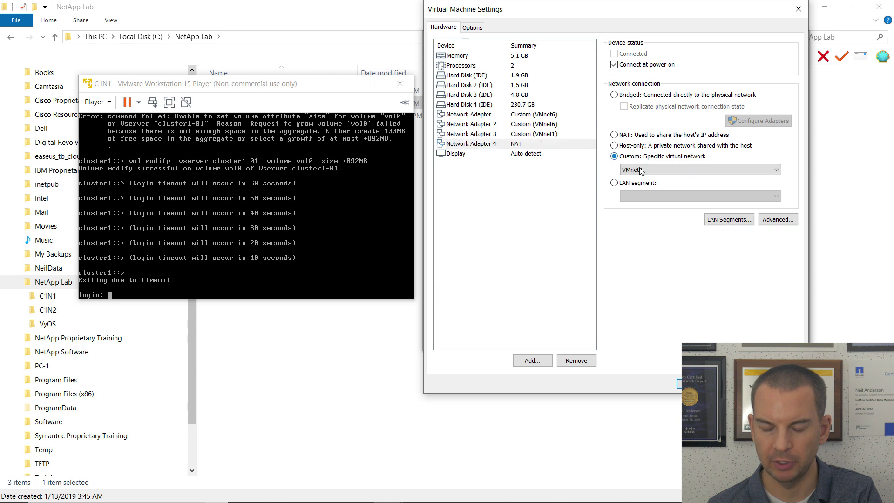
pyautogui.click(640, 170)
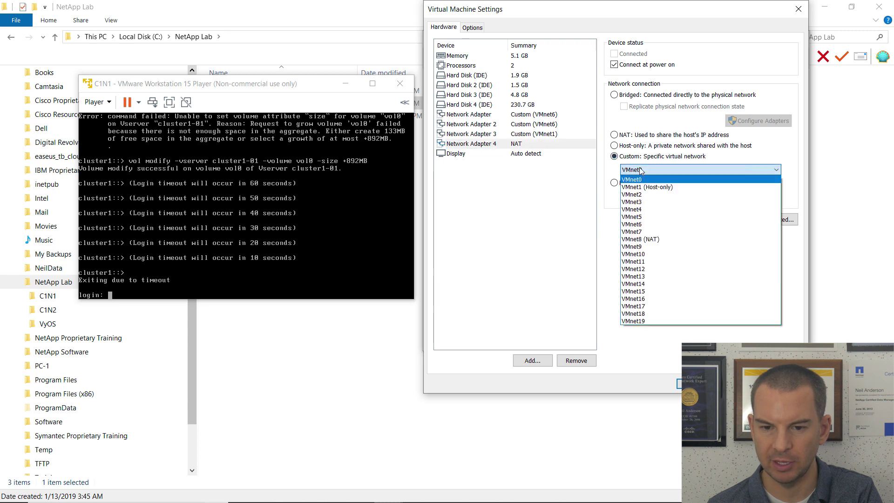
pyautogui.click(652, 194)
pyautogui.click(533, 359)
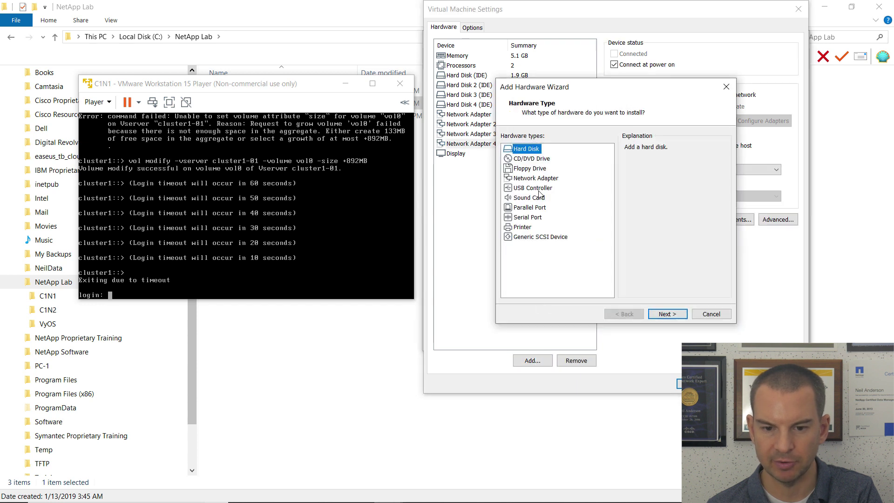
# Add two more NAT network adapters, 5 and 6, to C1N2 and save its settings.
pyautogui.click(539, 179)
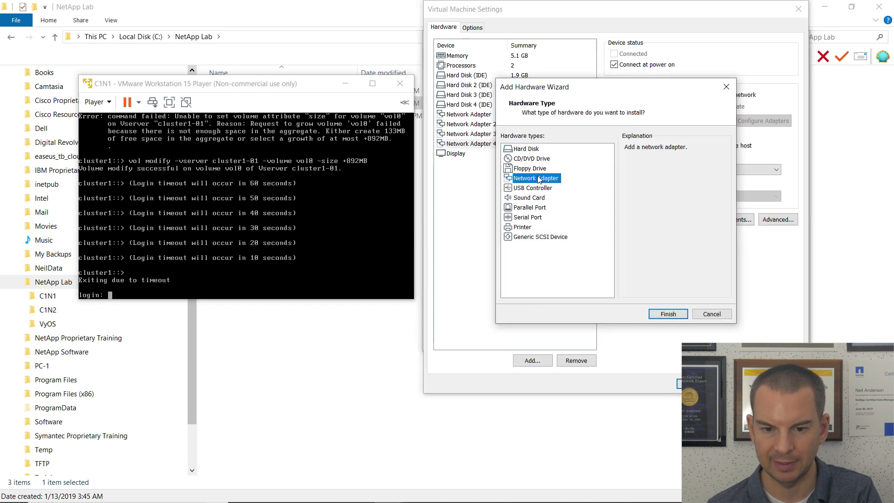
pyautogui.click(667, 314)
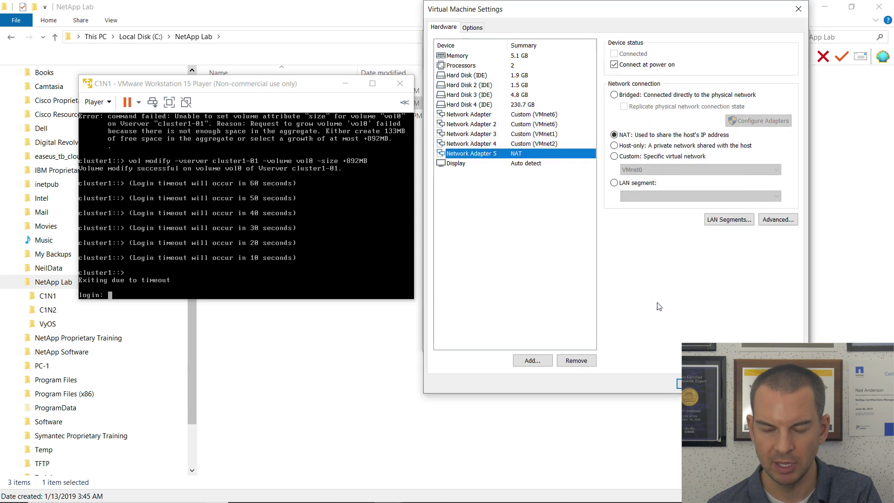
pyautogui.click(532, 361)
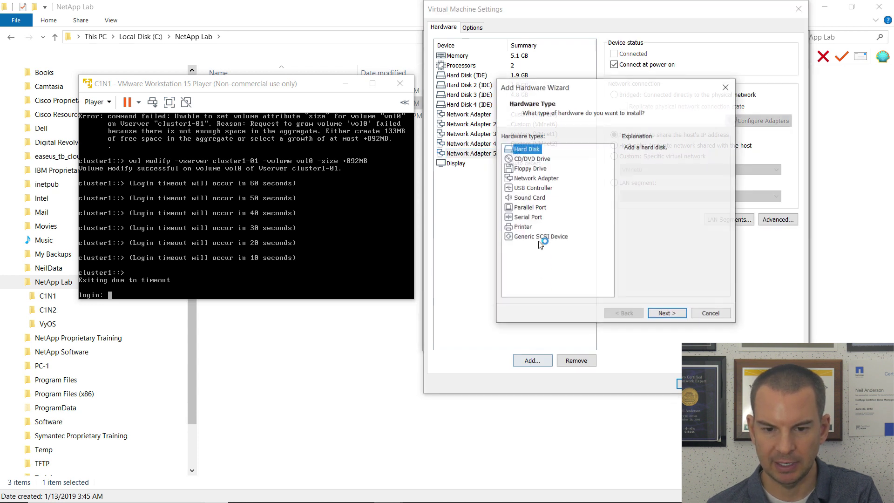
pyautogui.click(535, 178)
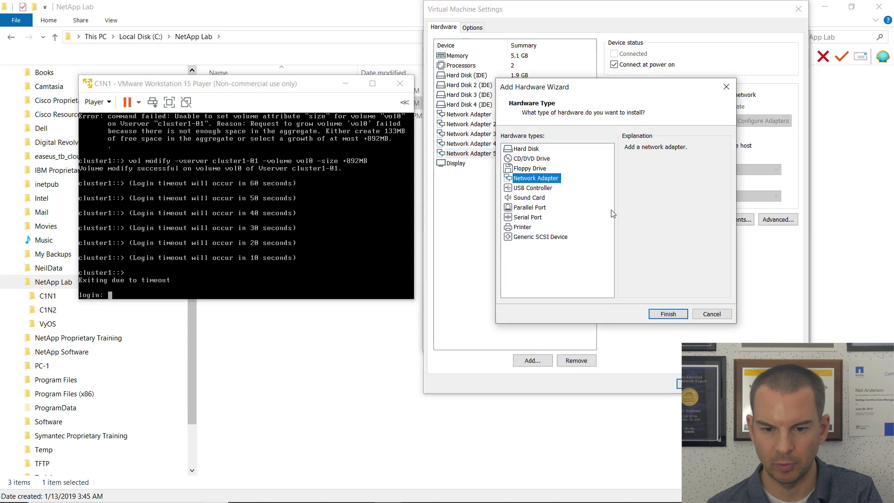
pyautogui.click(655, 314)
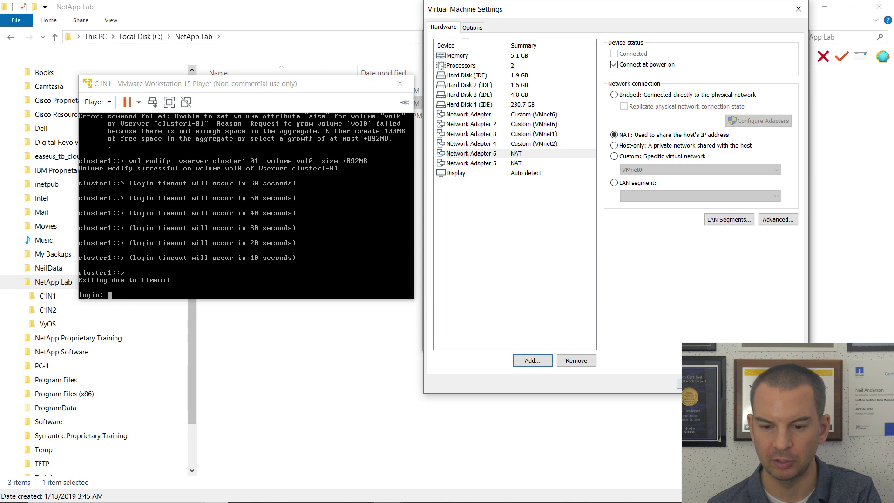
pyautogui.click(679, 383)
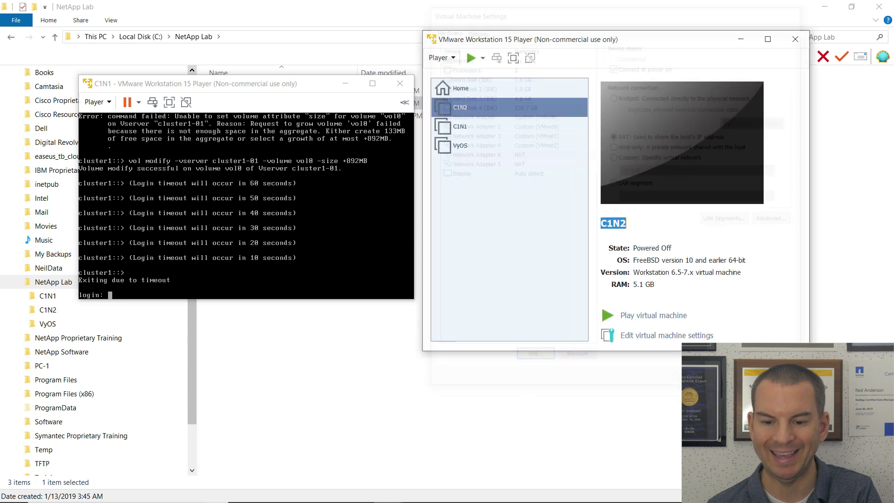
pyautogui.click(656, 336)
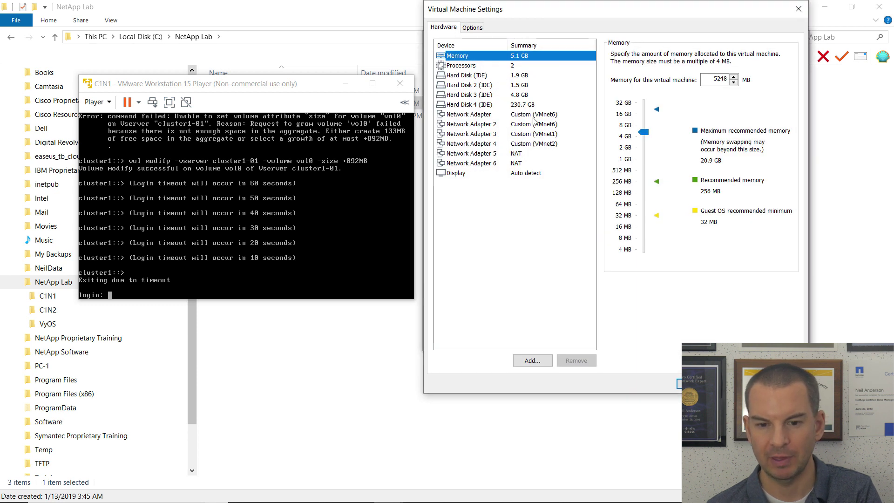
# Put Network Adapter 5 on custom VMnet2 and Network Adapter 6 on VMnet7, then save.
pyautogui.click(486, 158)
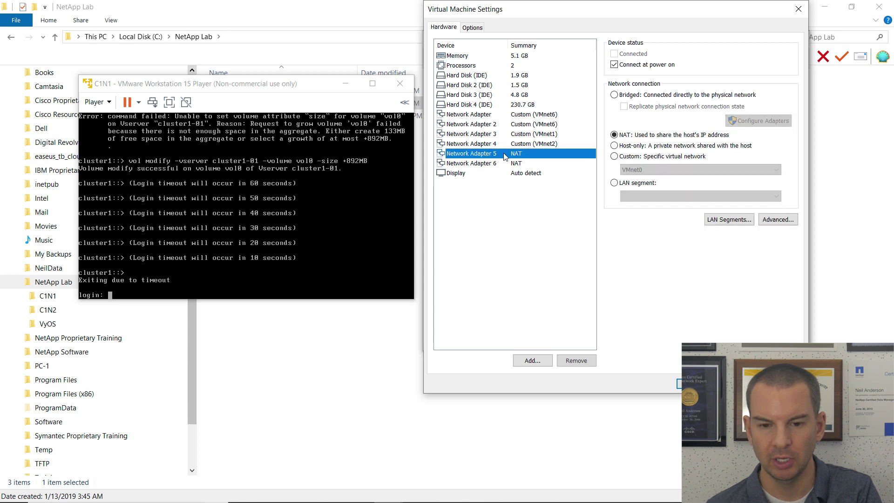
pyautogui.click(614, 156)
pyautogui.click(639, 169)
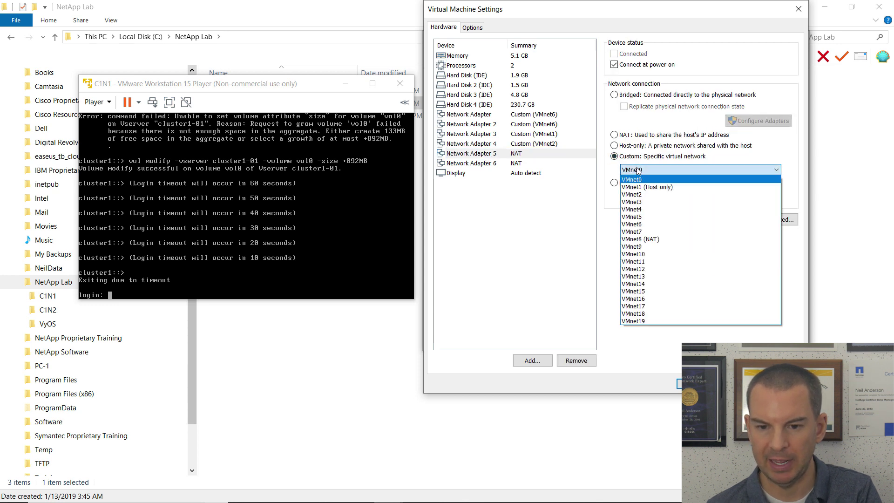
pyautogui.click(651, 194)
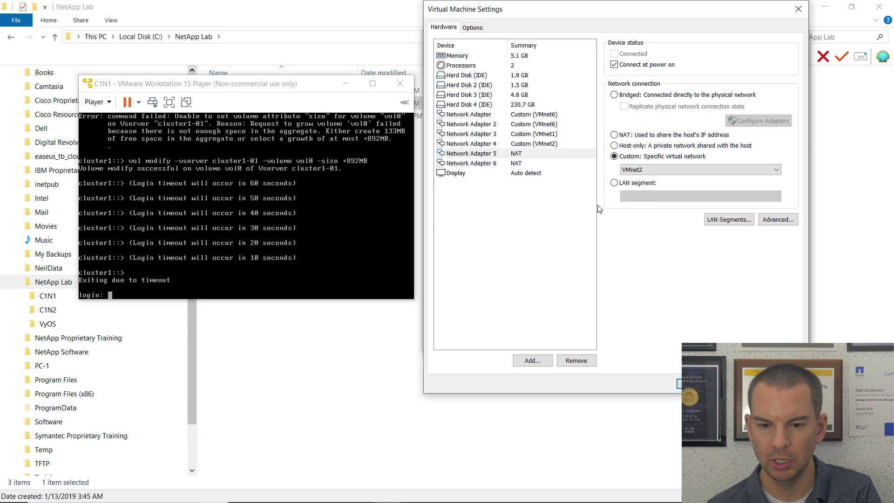
pyautogui.click(468, 164)
pyautogui.click(613, 156)
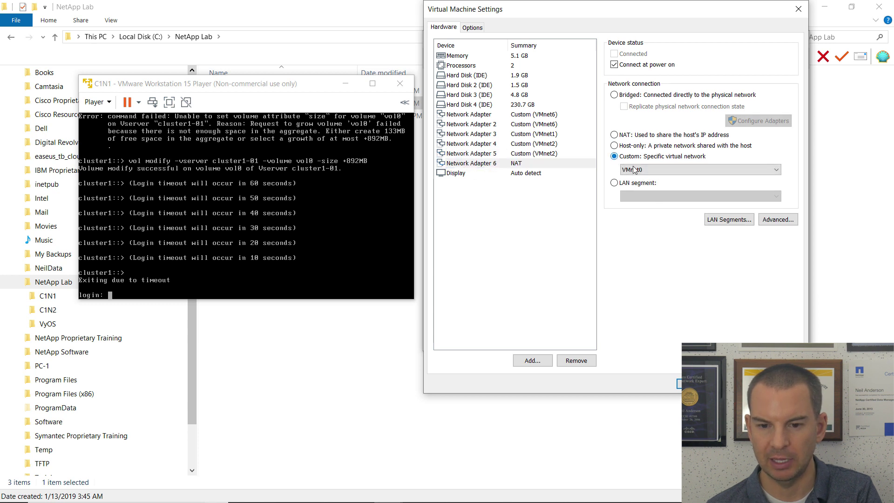
pyautogui.click(633, 170)
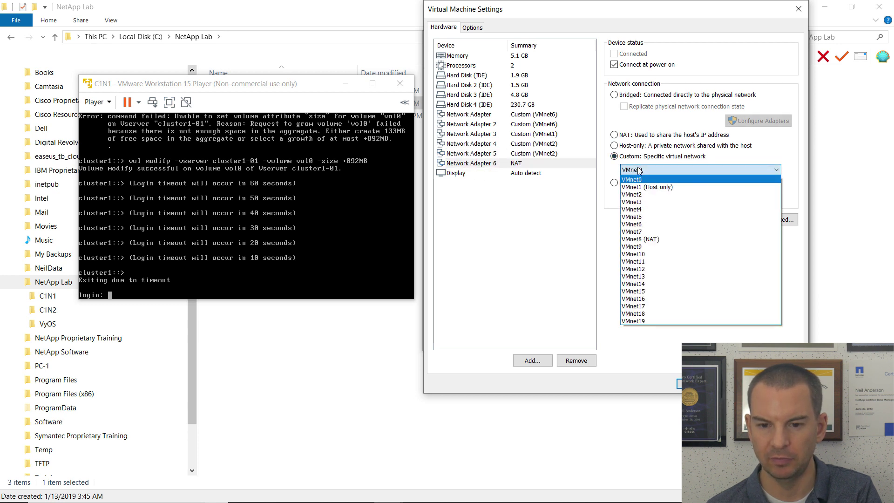
pyautogui.click(645, 232)
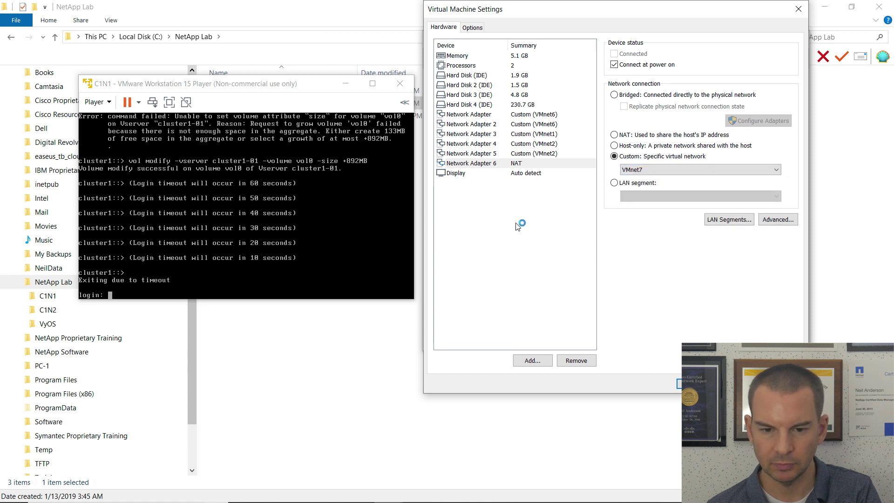
pyautogui.click(491, 155)
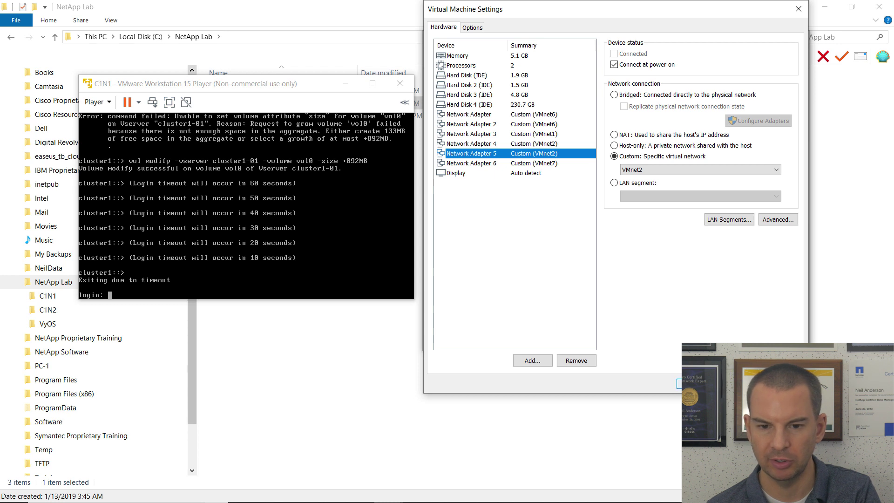
pyautogui.click(678, 382)
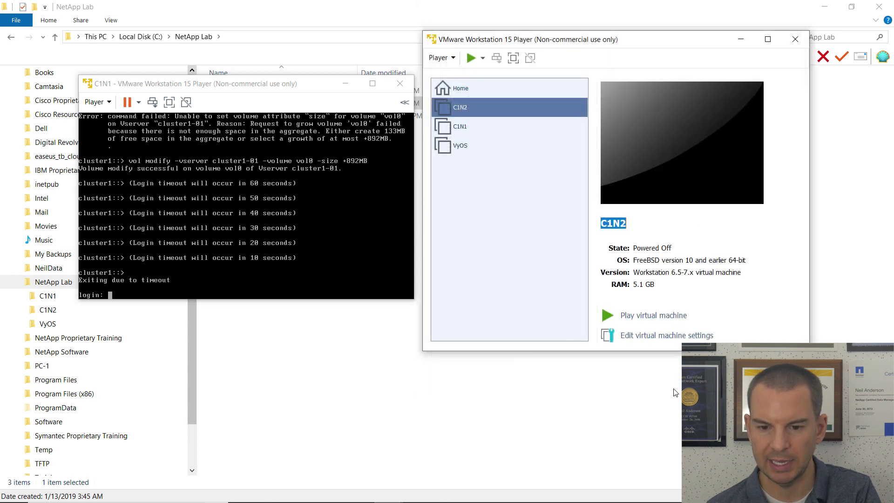
# Power on C1N2 and interrupt its boot countdown with Space to stop at VLOADER>.
pyautogui.click(639, 316)
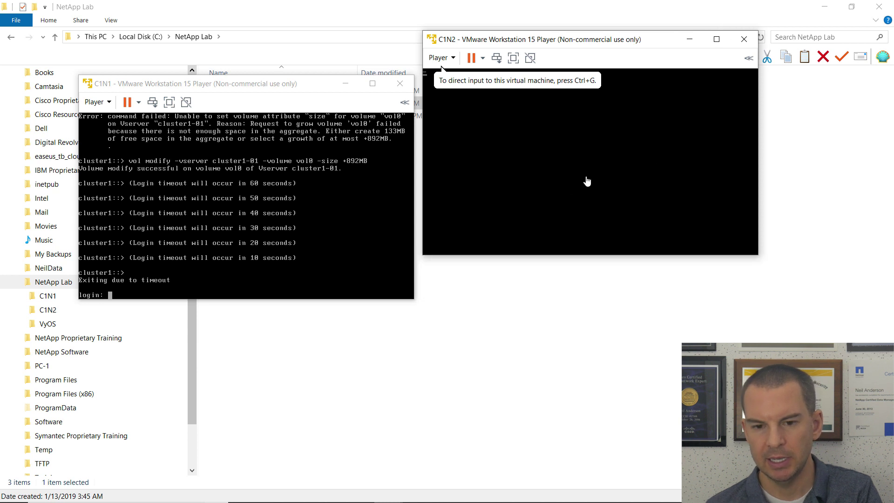
pyautogui.click(595, 176)
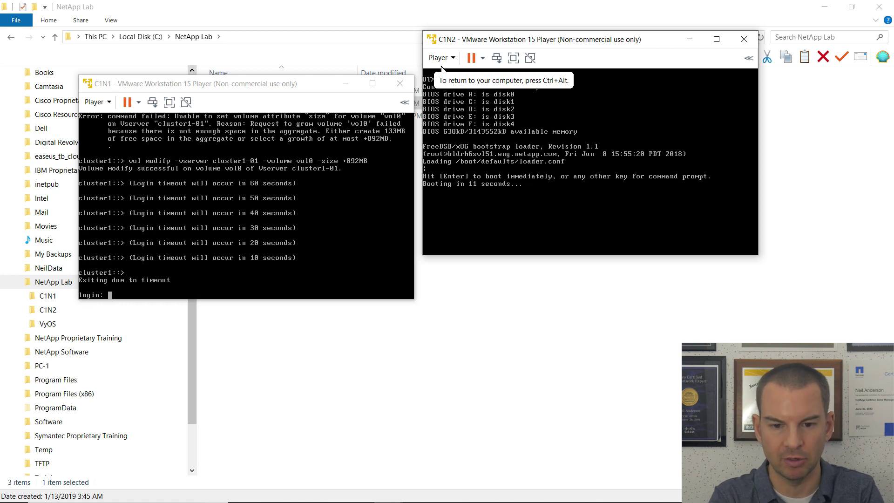
pyautogui.press('space')
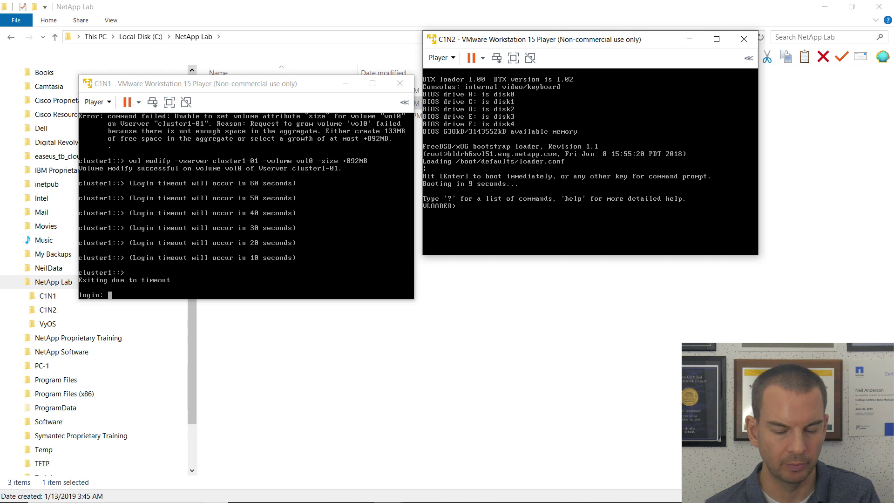
pyautogui.click(716, 39)
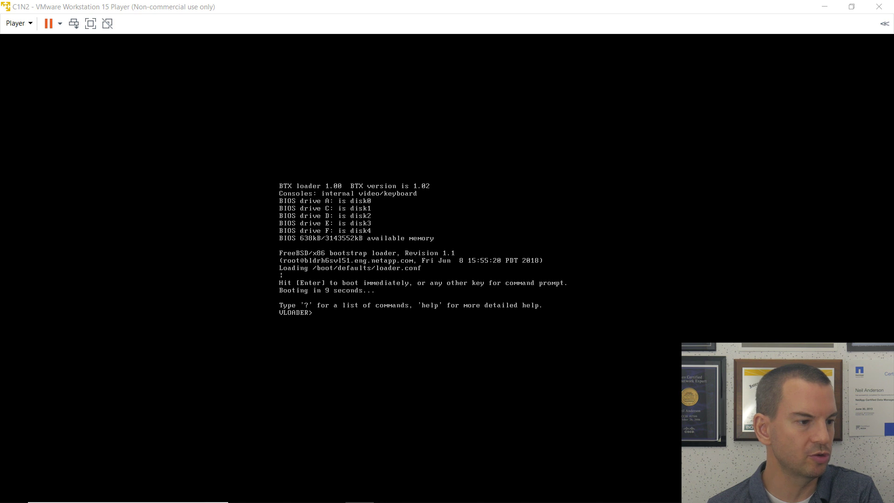
# Give the full-screen C1N2 console keyboard focus at the VLOADER> prompt.
pyautogui.click(347, 315)
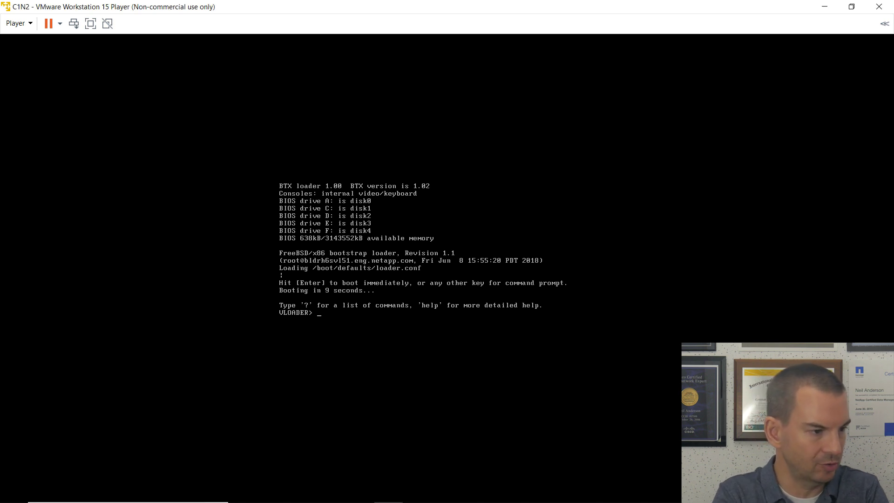
# At VLOADER>, run setenv SYS_SERIAL_NUM with the node's new serial number.
pyautogui.write('seten')
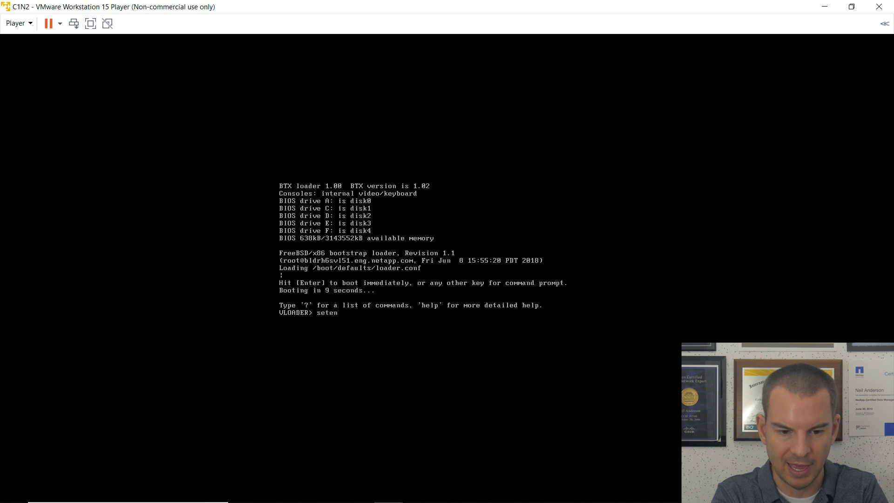
pyautogui.write('v')
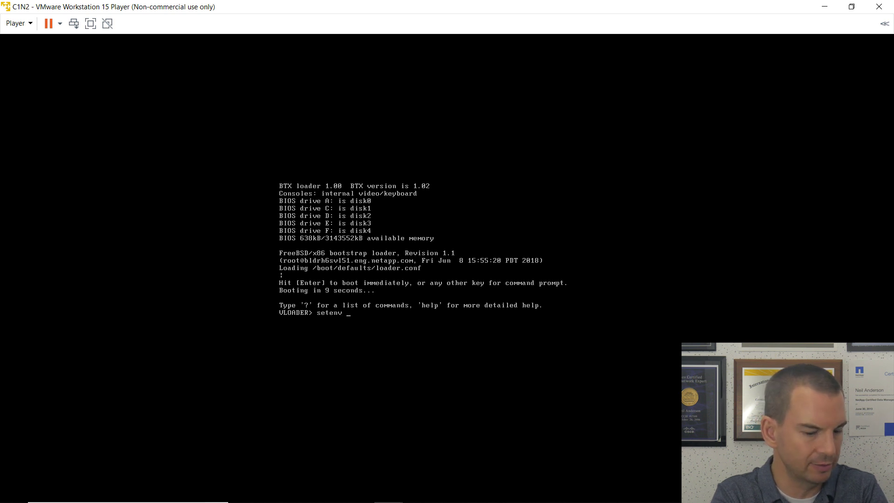
pyautogui.write(' SYS')
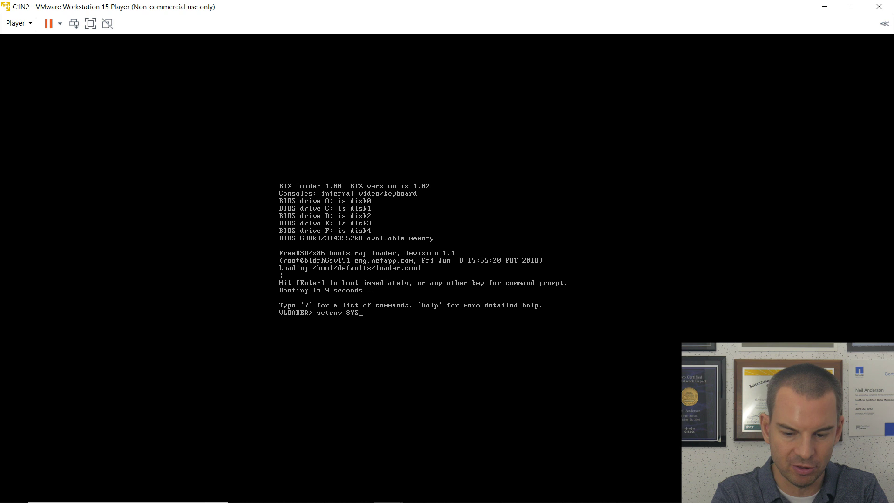
pyautogui.write('_SERIAL')
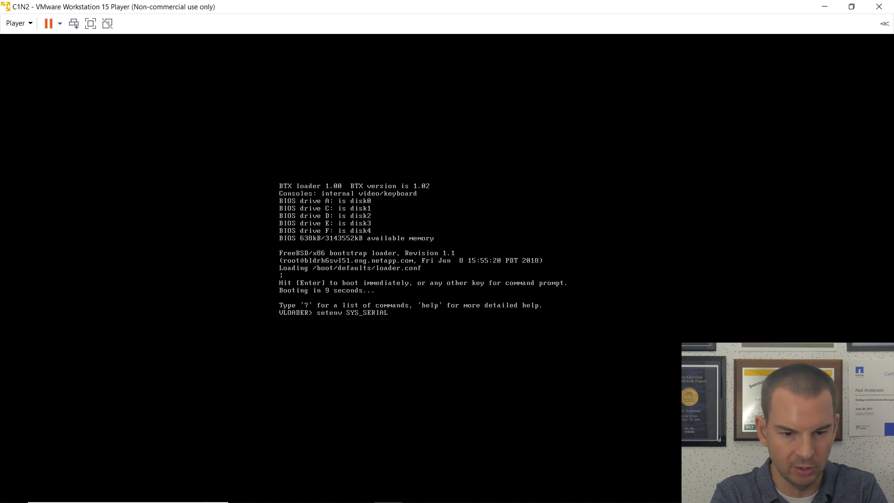
pyautogui.write('_NUM ')
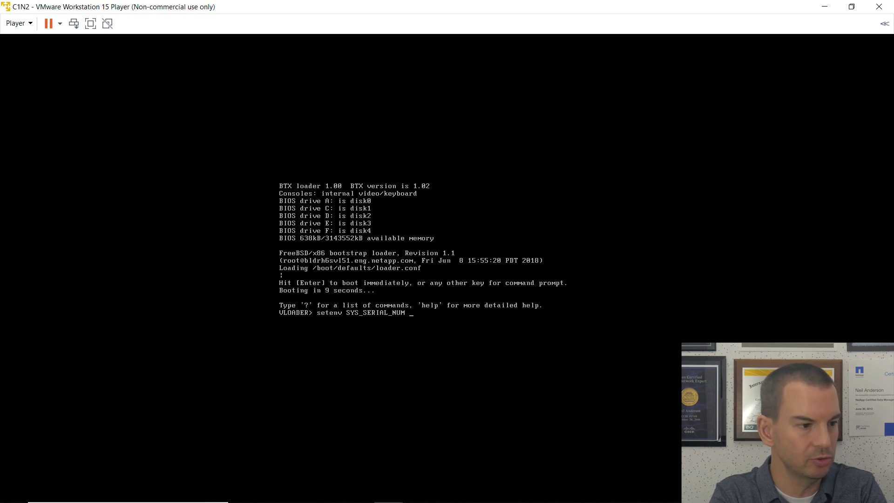
pyautogui.write('40')
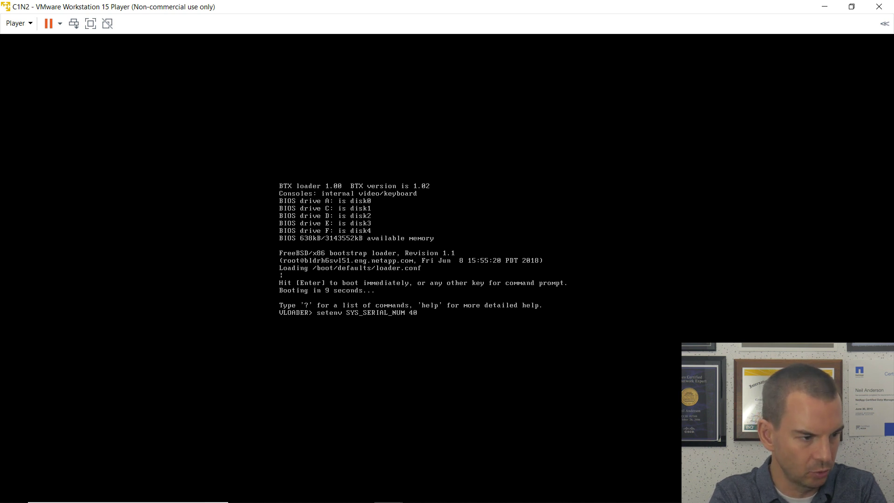
pyautogui.write('3')
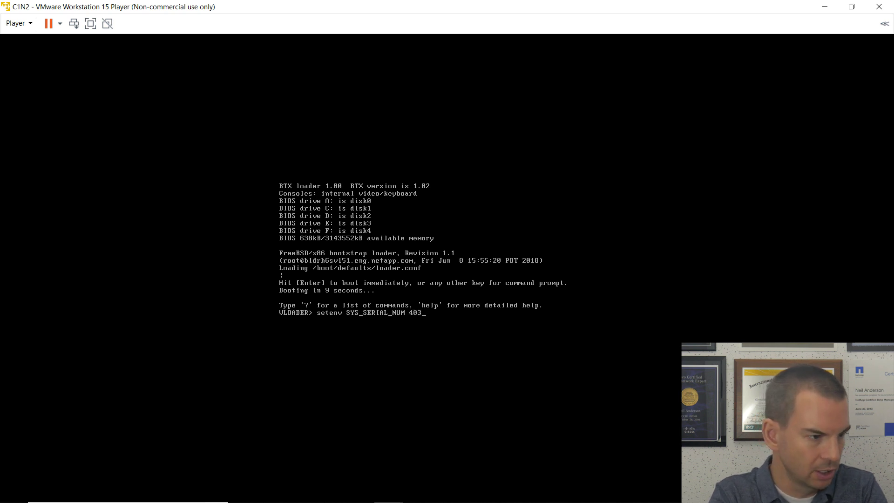
pyautogui.write('43')
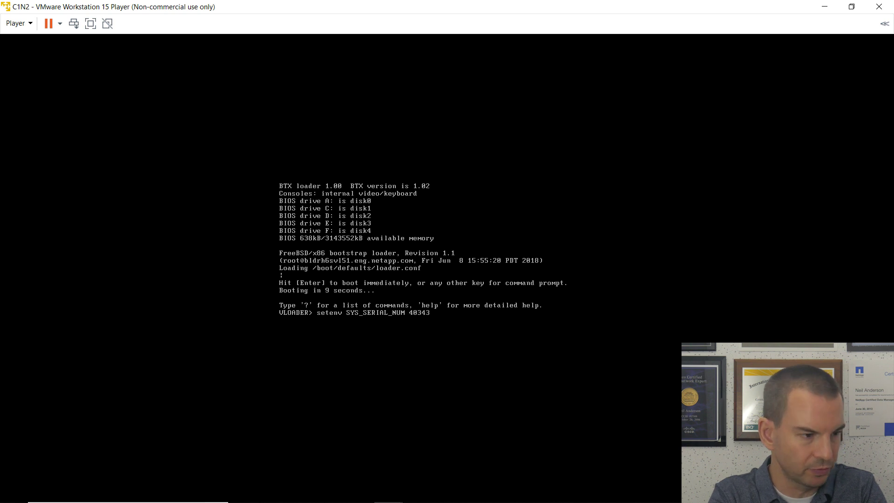
pyautogui.write('8')
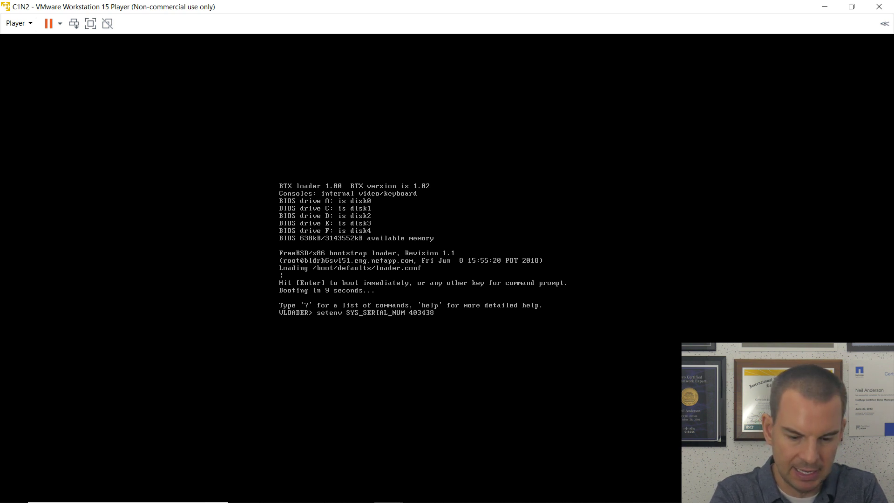
pyautogui.write('9-06-2')
pyautogui.press('Return')
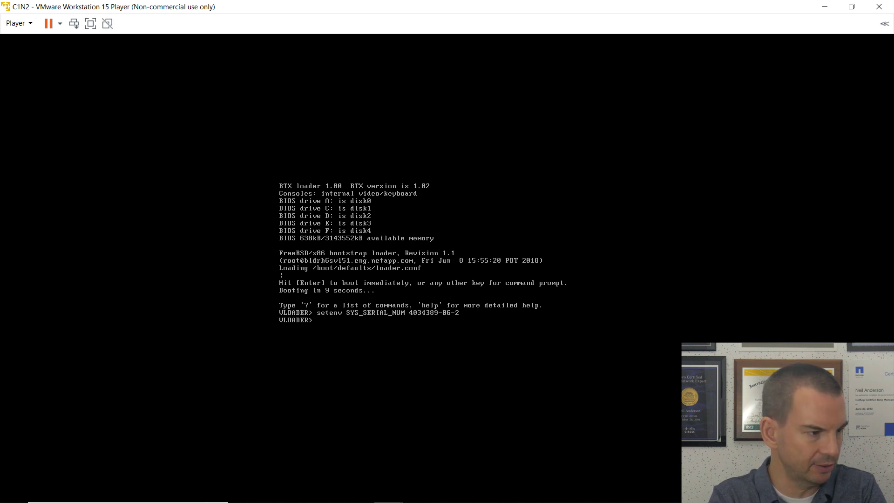
# Set bootarg.nvram.sysid to 40343890 at the VLOADER prompt, then enter the boot command.
pyautogui.write('seten')
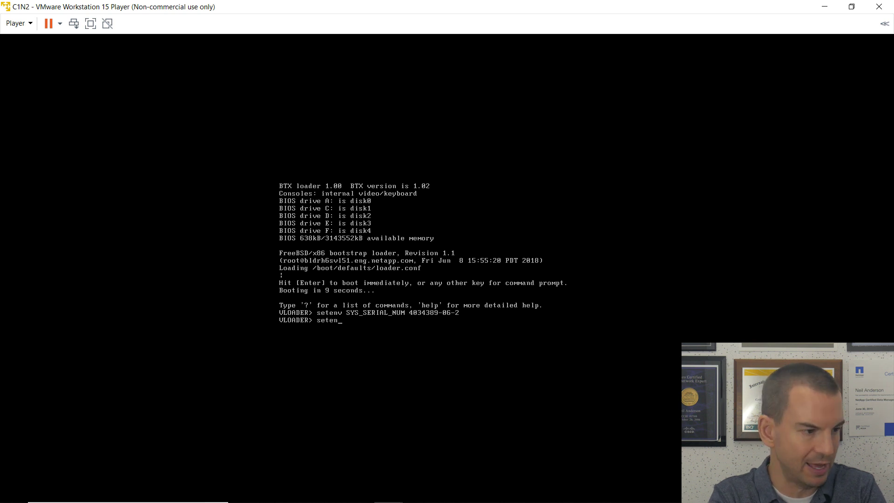
pyautogui.write('v boot')
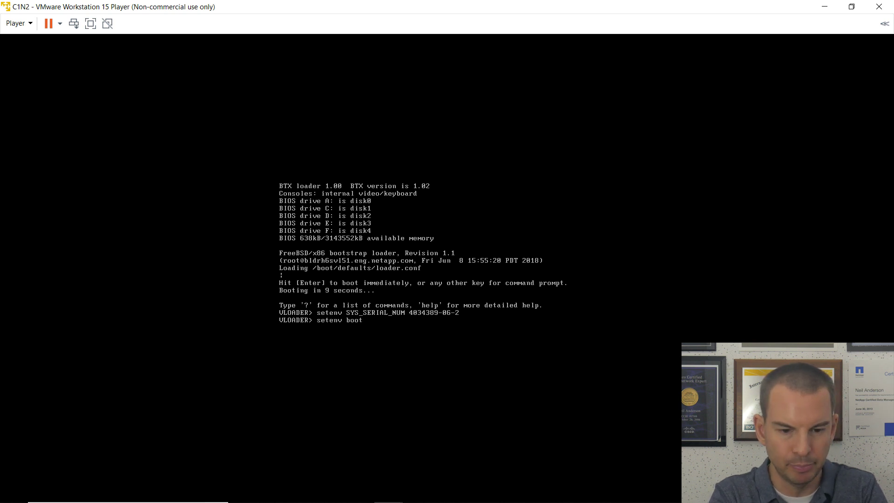
pyautogui.write('arg.nvram.sysid')
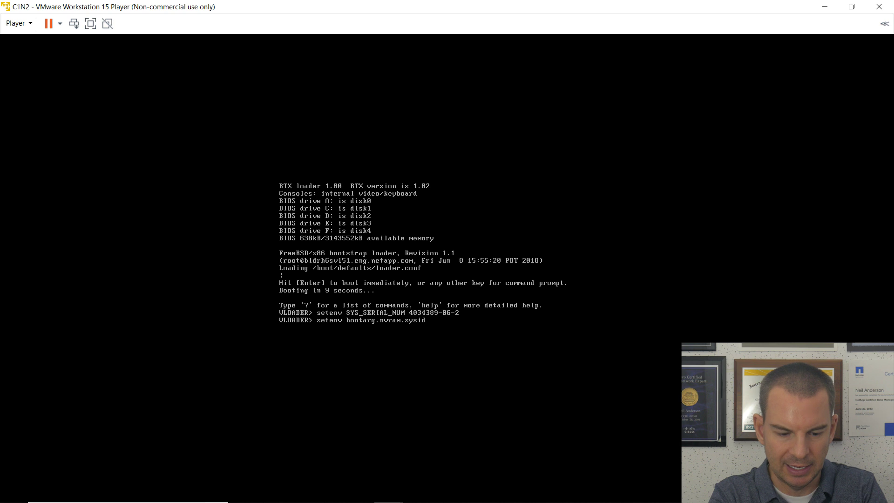
pyautogui.write(' 4')
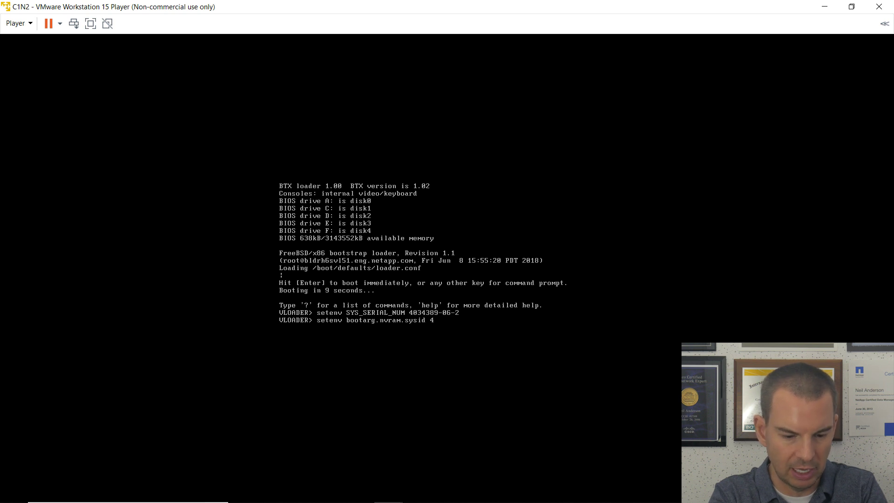
pyautogui.write('03')
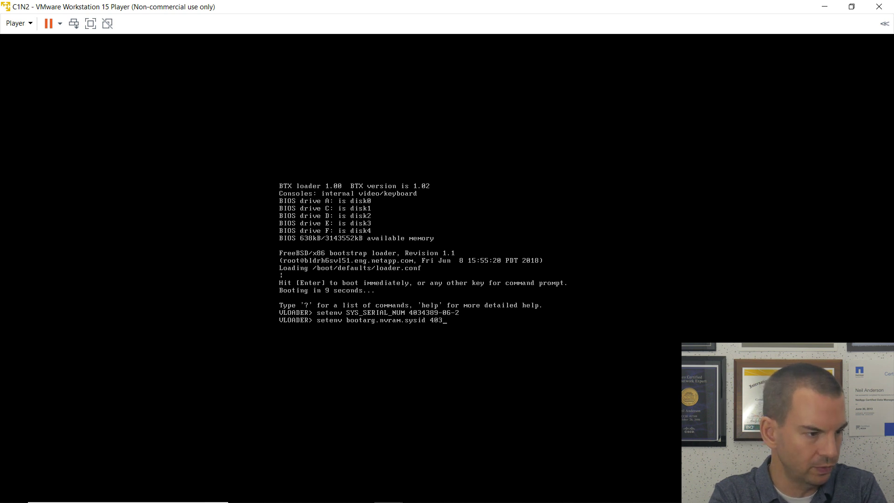
pyautogui.write('4389062')
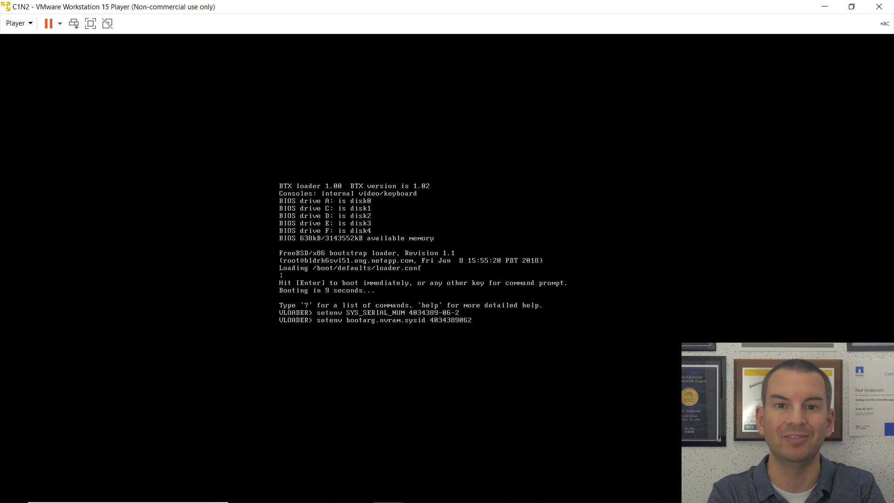
pyautogui.press('Return')
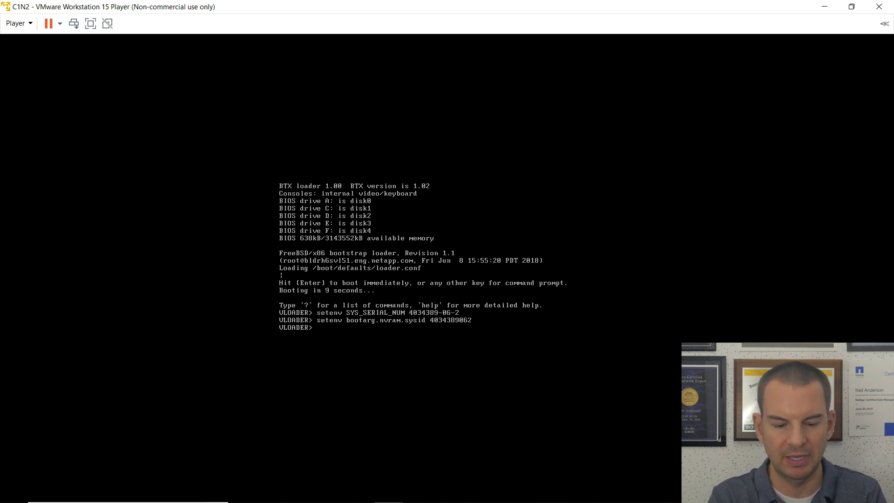
pyautogui.write('boot')
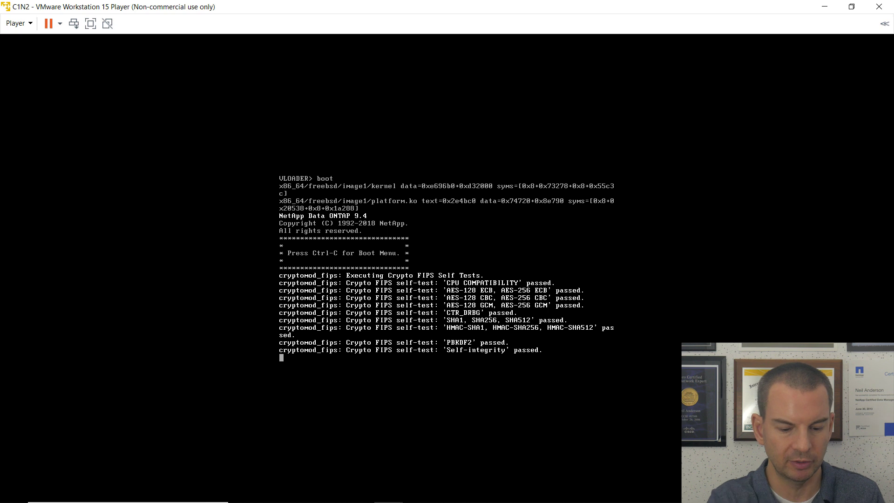
# Interrupt the Data ONTAP 9.4 boot with Ctrl-C so the Boot Menu becomes available.
pyautogui.hotkey('ctrl', 'c')
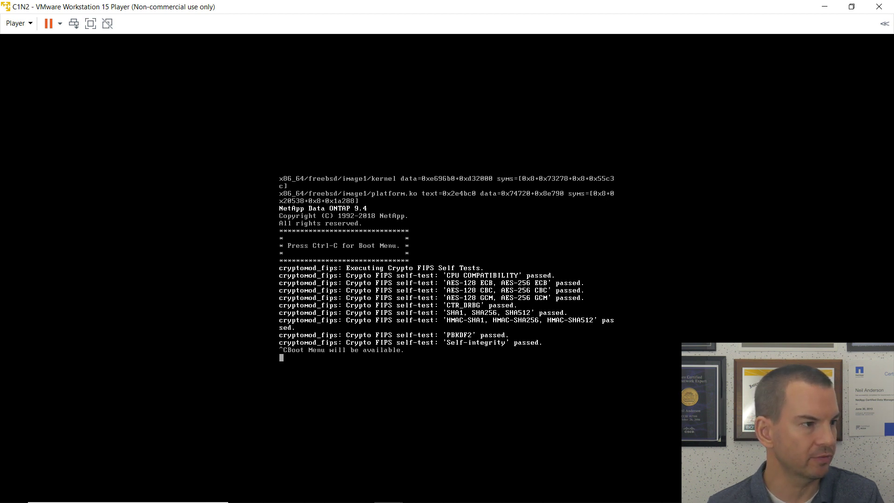
pyautogui.hotkey('alt', 'Tab')
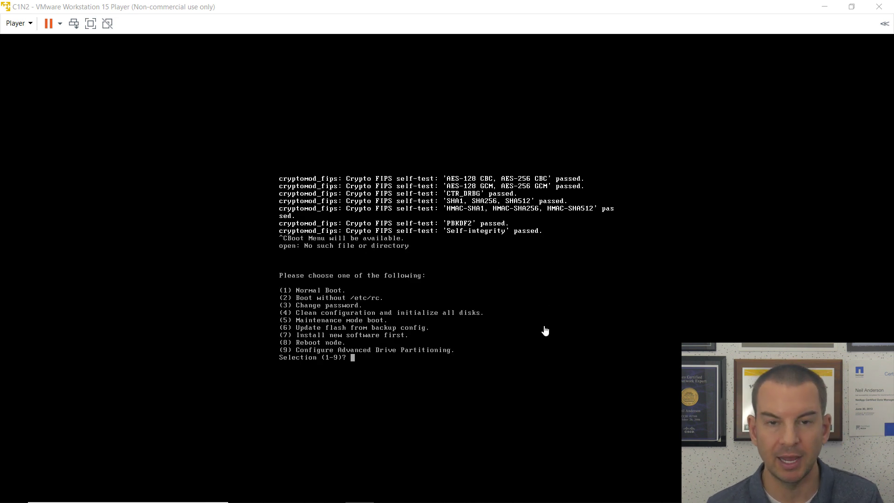
# Choose boot menu option 4, confirm yes twice to zero all disks, then boot immediately.
pyautogui.click(395, 316)
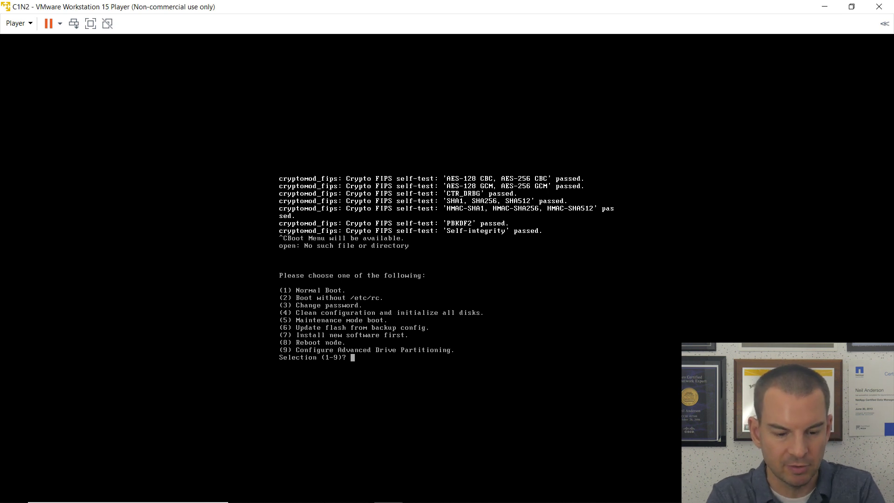
pyautogui.write('4')
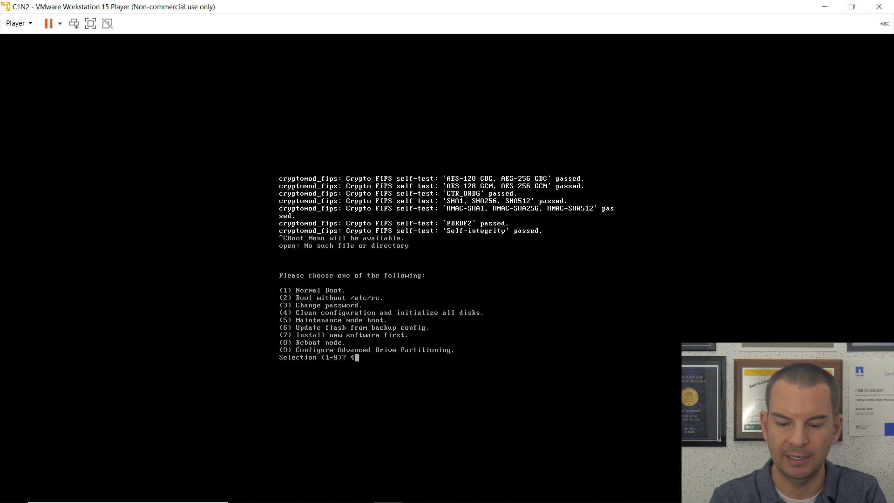
pyautogui.press('Return')
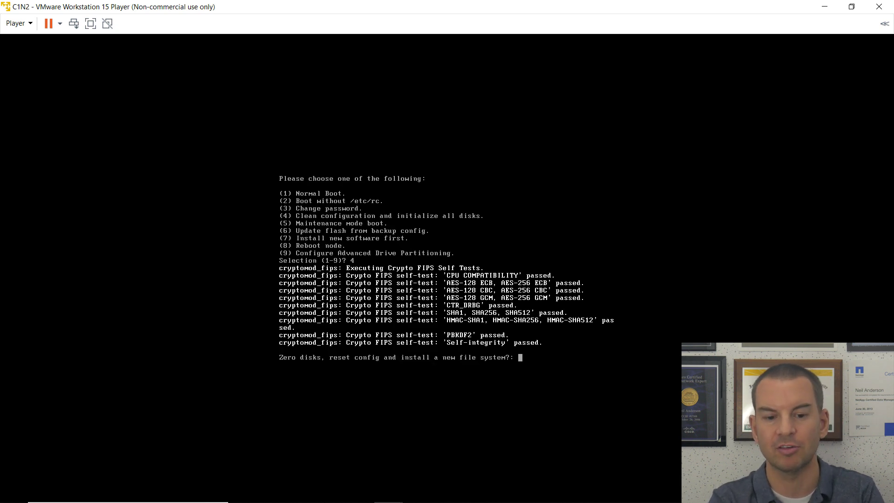
pyautogui.write('yes')
pyautogui.press('Return')
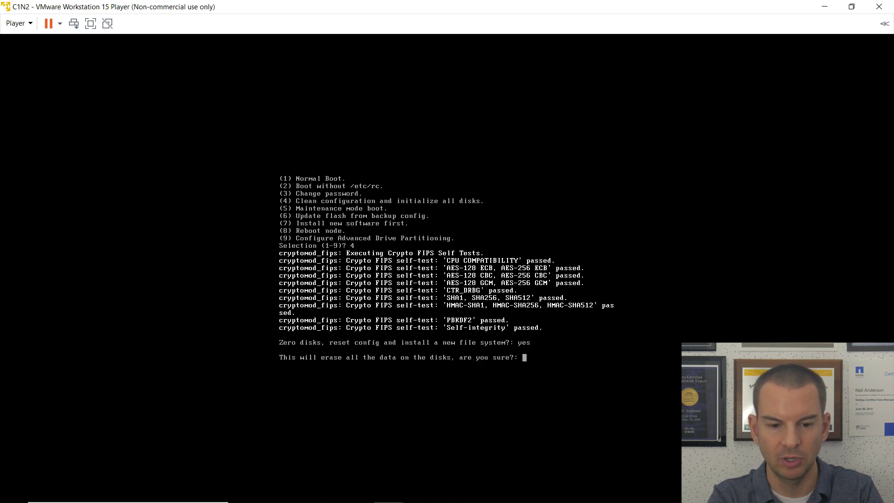
pyautogui.write('yes')
pyautogui.press('Return')
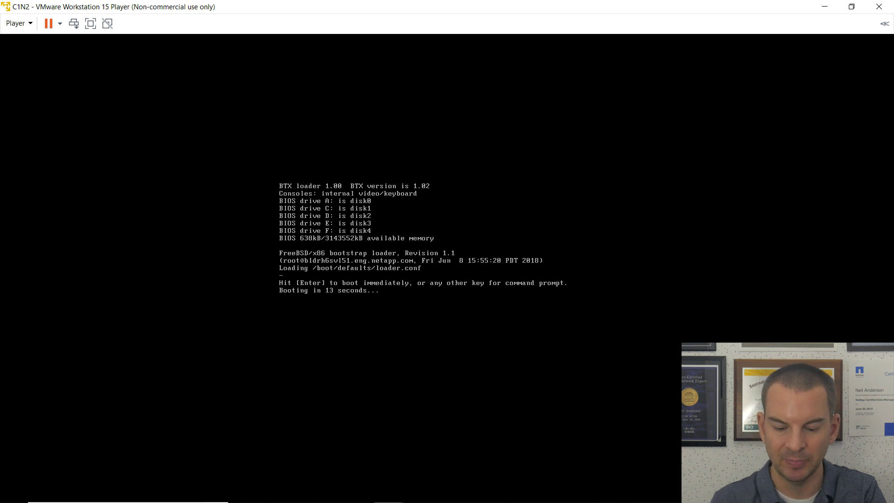
pyautogui.press('Return')
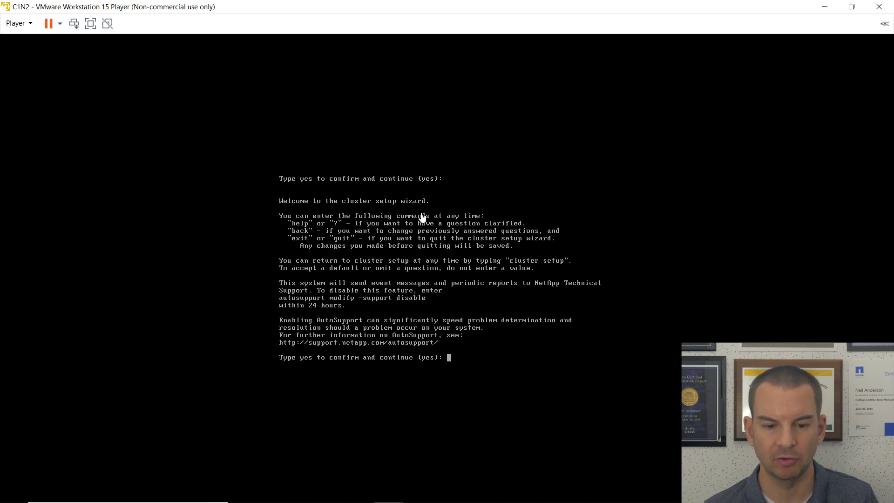
# Confirm the cluster setup wizard with yes and accept e0c as the node management port.
pyautogui.click(452, 360)
pyautogui.write('yes')
pyautogui.press('Return')
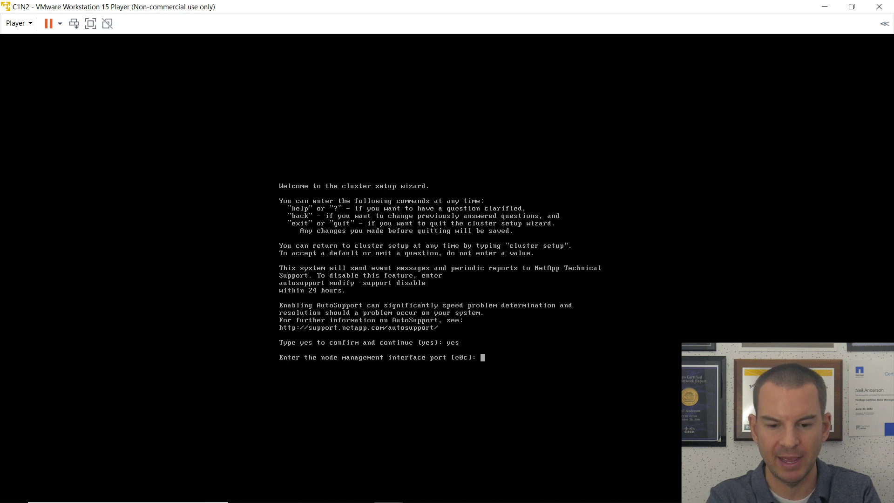
pyautogui.press('Return')
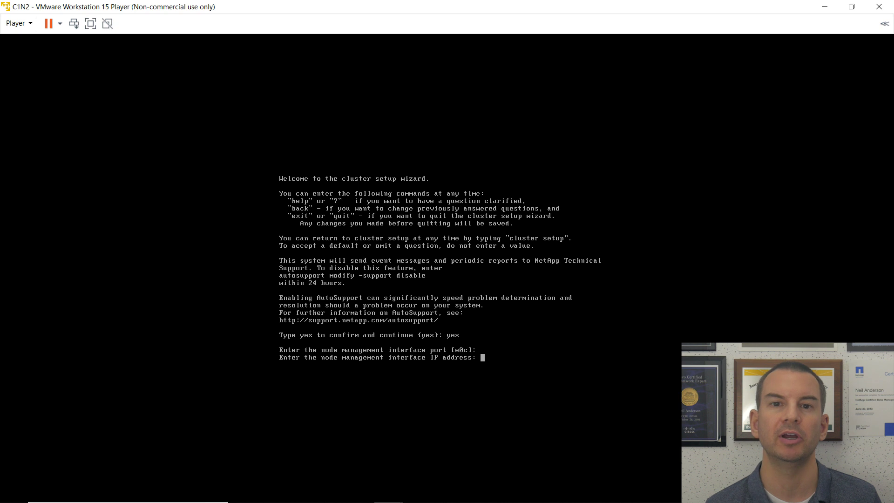
# Set node management IP 172.23.1.13, netmask 255.255.255.0, gateway 172.23.1.254, and continue in the CLI.
pyautogui.write('1')
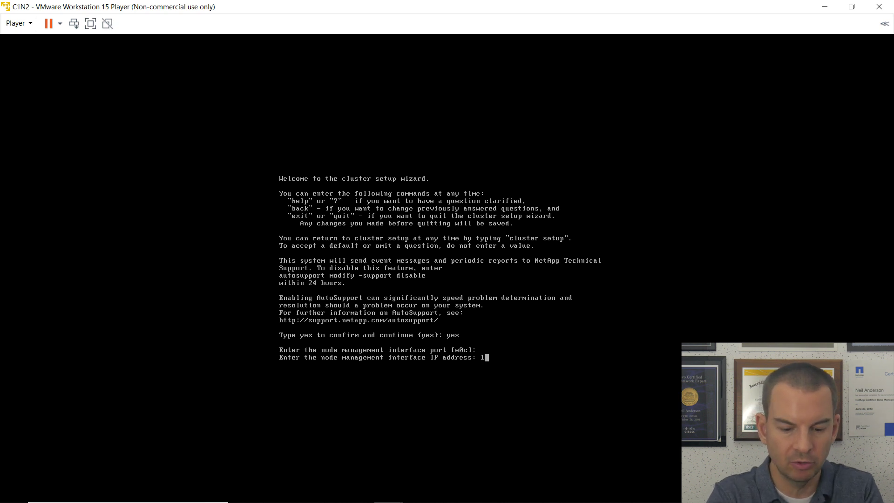
pyautogui.write('72.')
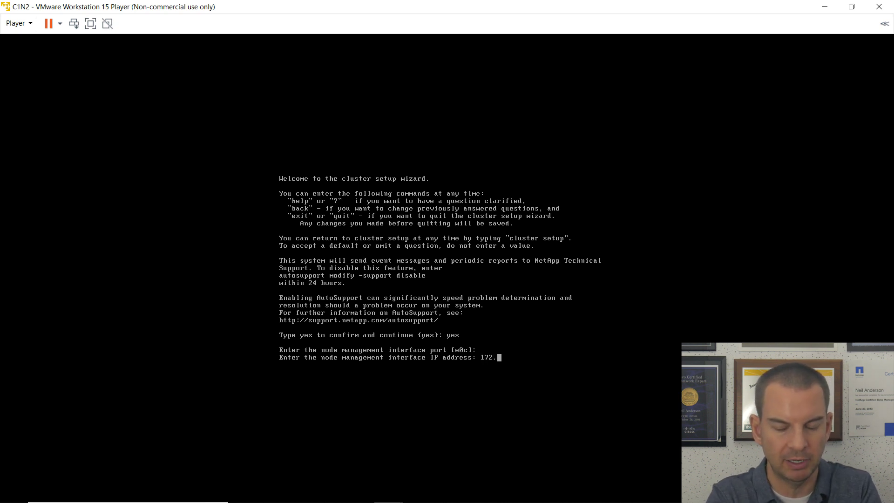
pyautogui.write('23.')
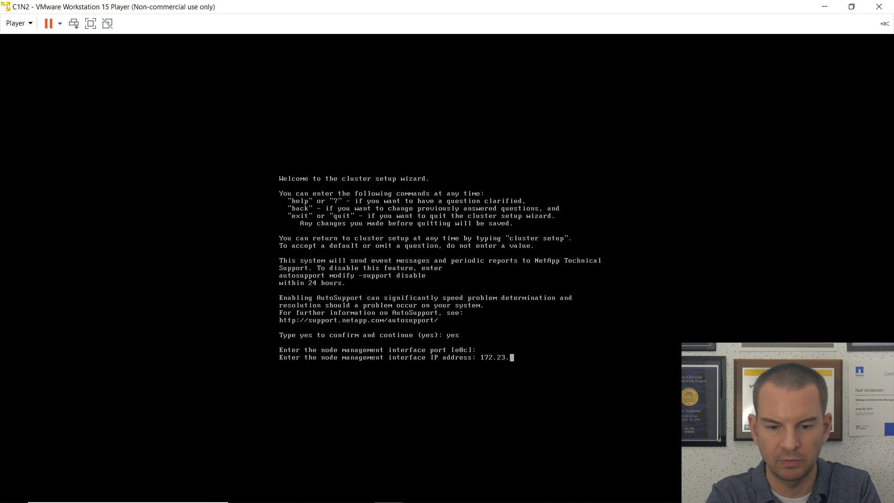
pyautogui.write('1.13')
pyautogui.press('Return')
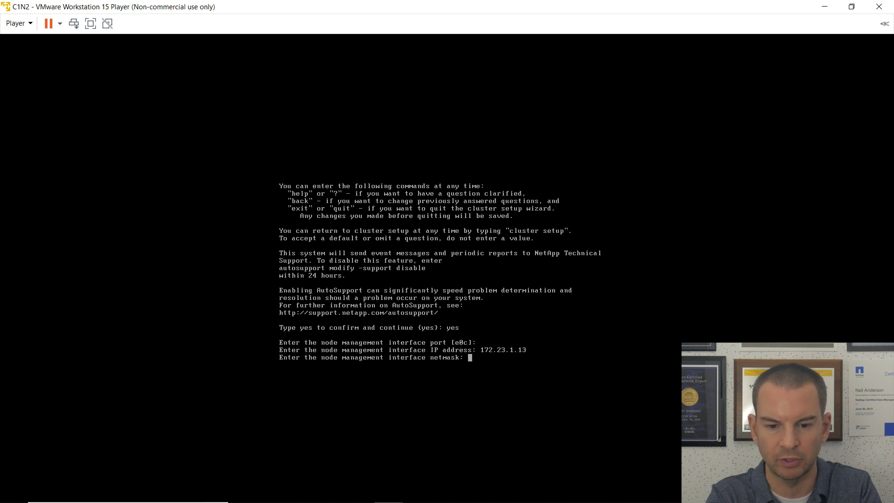
pyautogui.write('255.255')
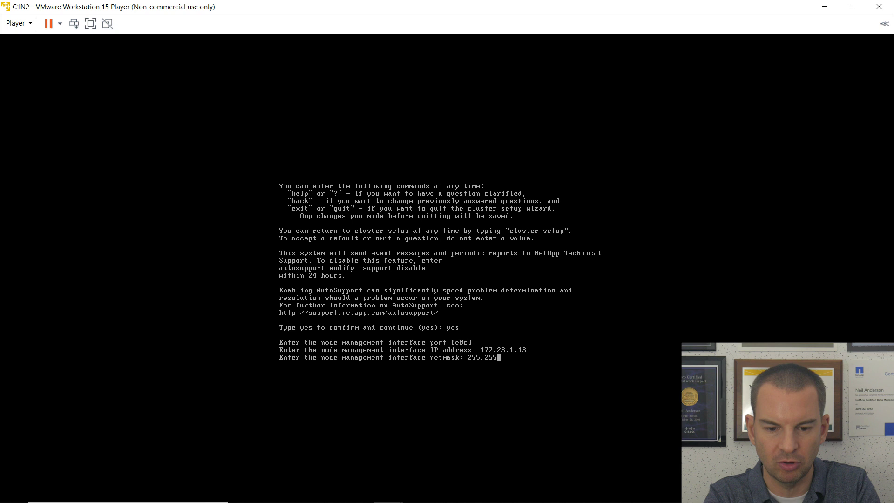
pyautogui.write('.255.0')
pyautogui.press('Return')
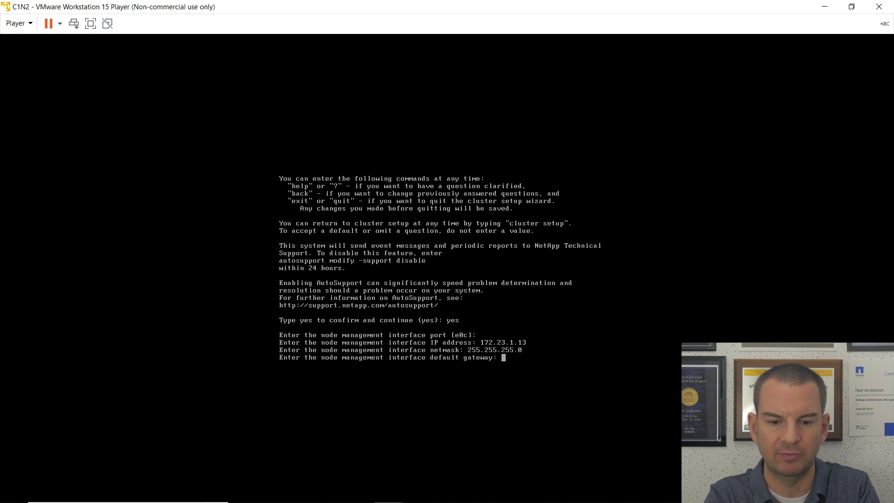
pyautogui.write('172.')
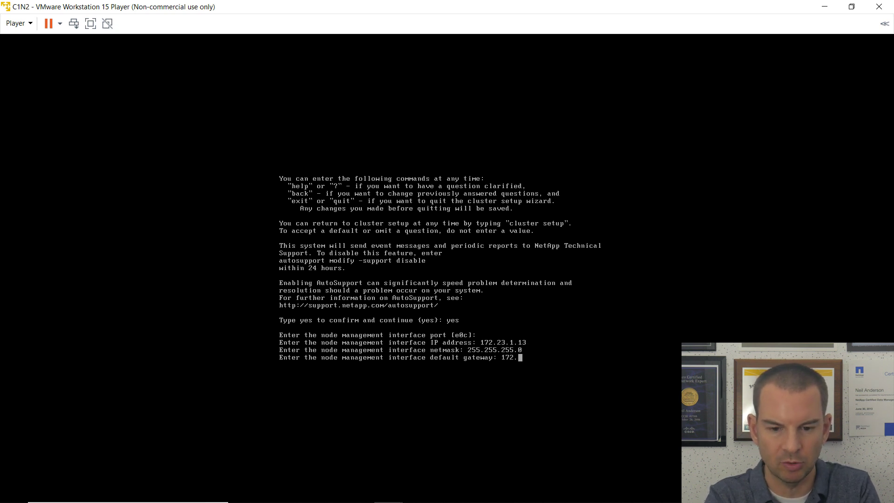
pyautogui.write('23.1.')
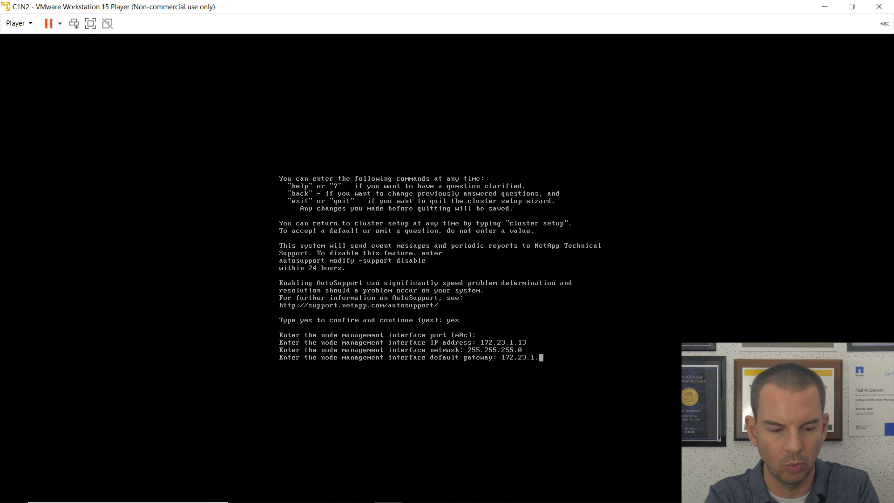
pyautogui.write('254')
pyautogui.press('Return')
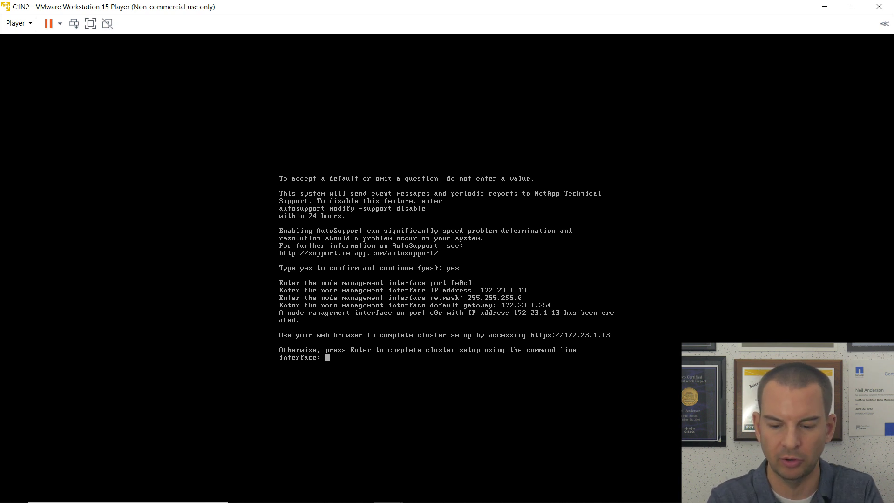
pyautogui.press('Return')
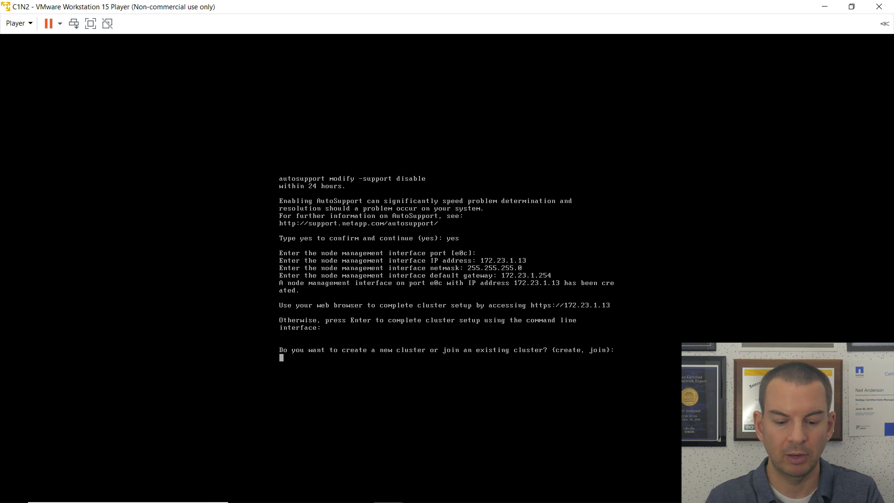
# Choose join for an existing cluster and accept the default cluster ports e0a/e0b.
pyautogui.write('join')
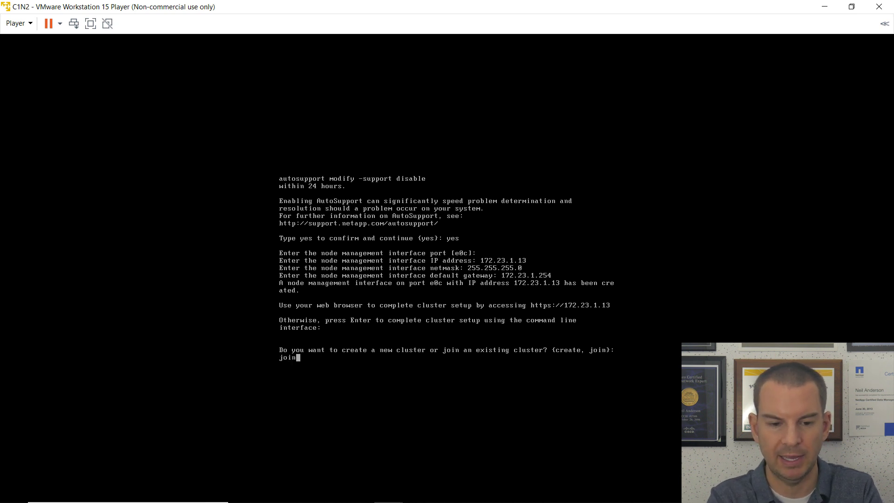
pyautogui.press('Return')
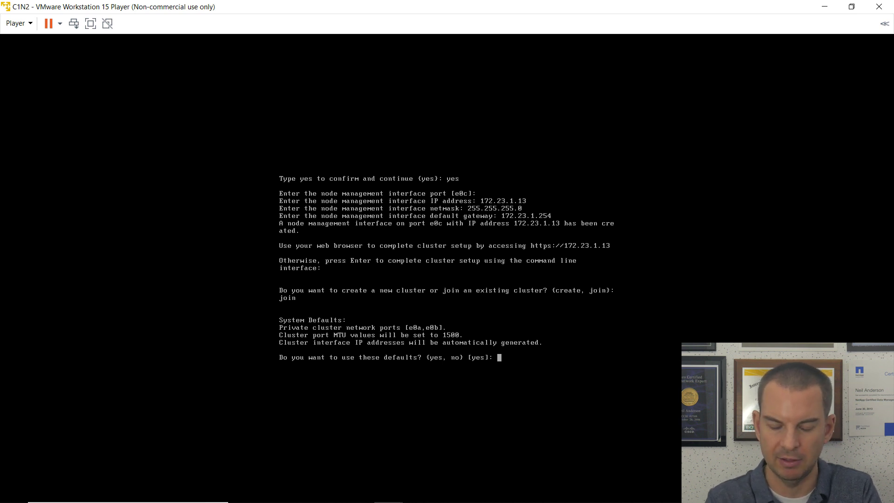
pyautogui.press('Return')
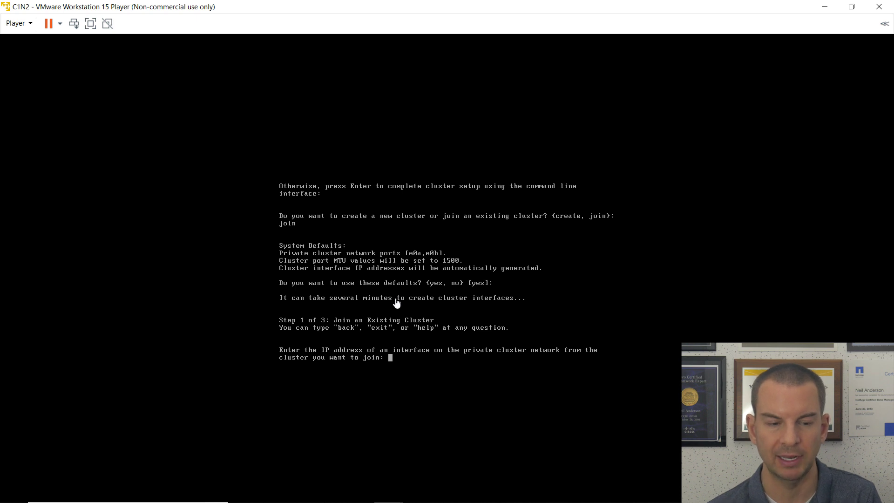
# Place the C1N2 console in a window beside C1N1 and review C1N1's hardware settings.
pyautogui.click(855, 9)
pyautogui.moveTo(572, 44); pyautogui.dragTo(584, 87)
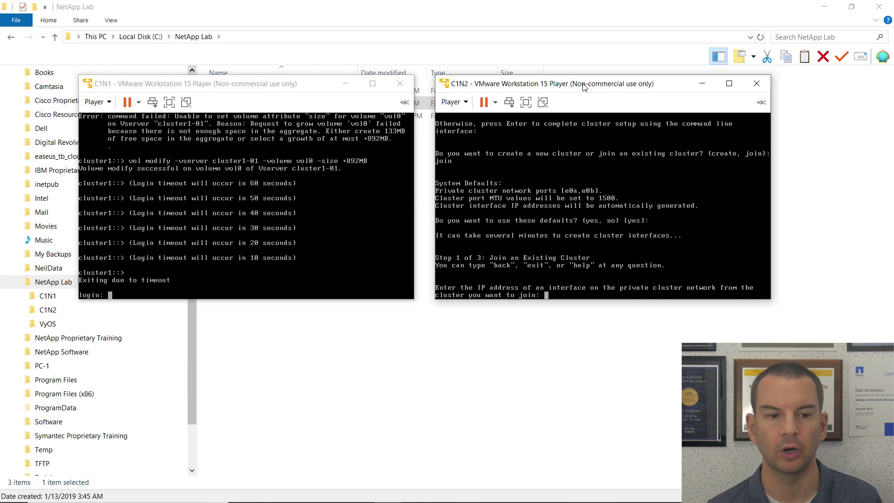
pyautogui.click(111, 103)
pyautogui.click(111, 103)
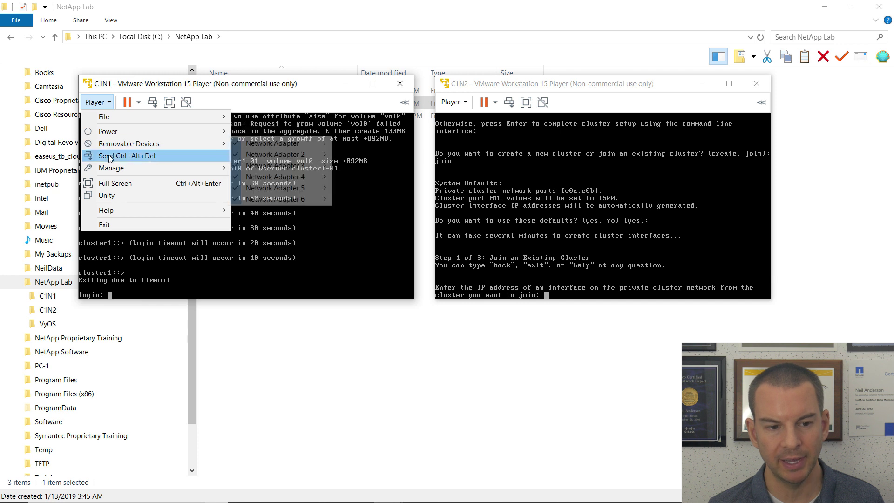
pyautogui.moveTo(111, 170)
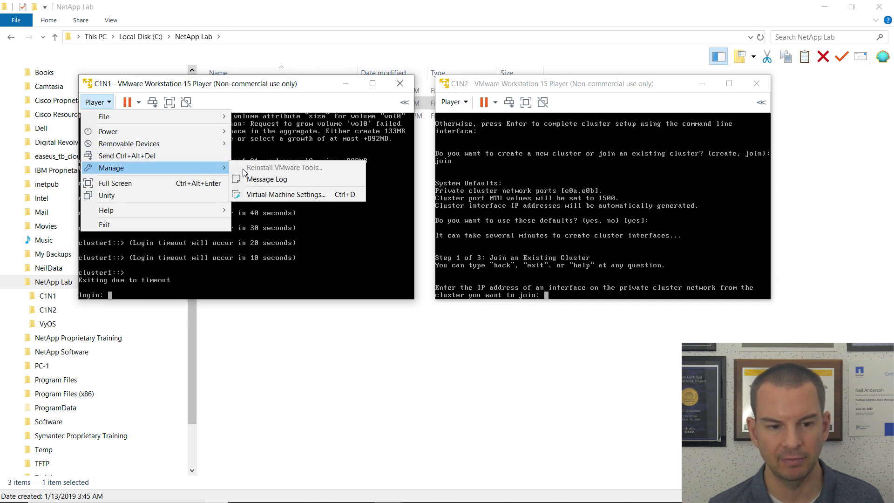
pyautogui.click(274, 196)
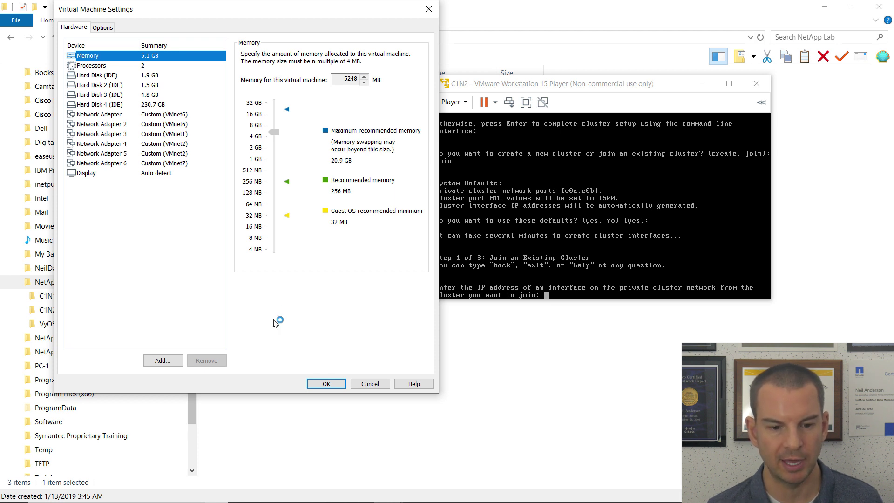
pyautogui.click(326, 384)
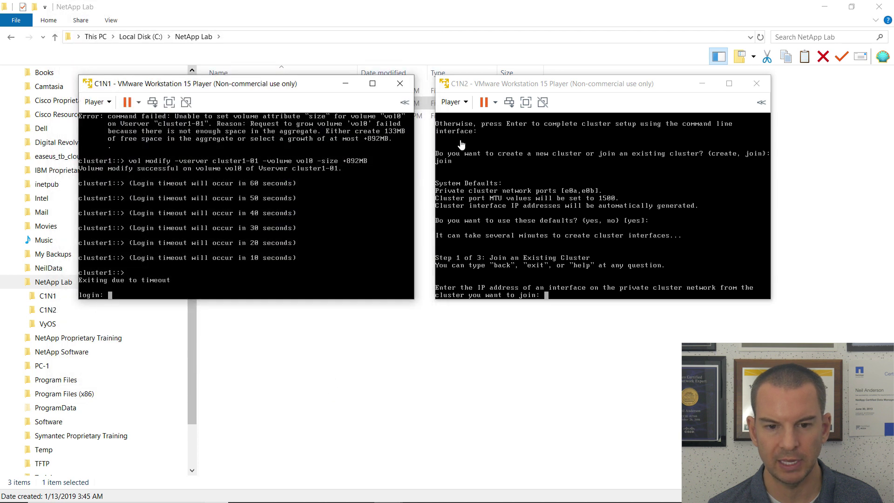
# Review C1N2's virtual machine hardware settings and close them without changes.
pyautogui.click(456, 107)
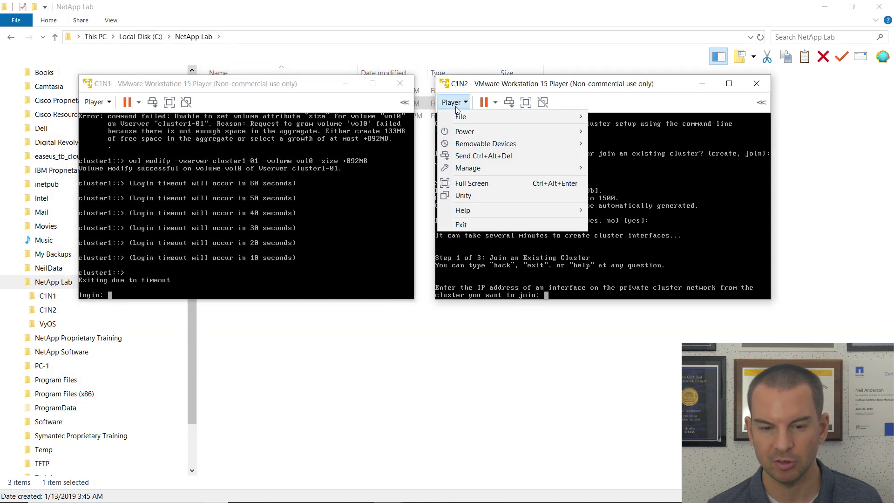
pyautogui.moveTo(479, 169)
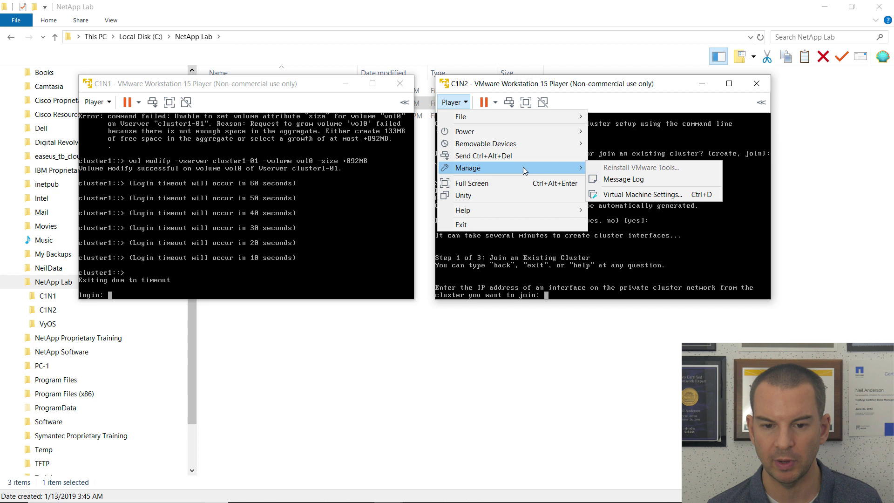
pyautogui.click(622, 193)
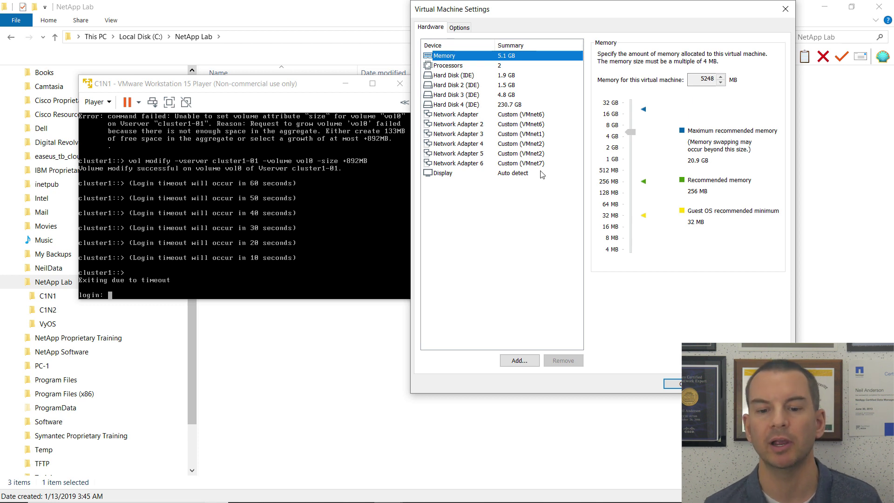
pyautogui.click(677, 384)
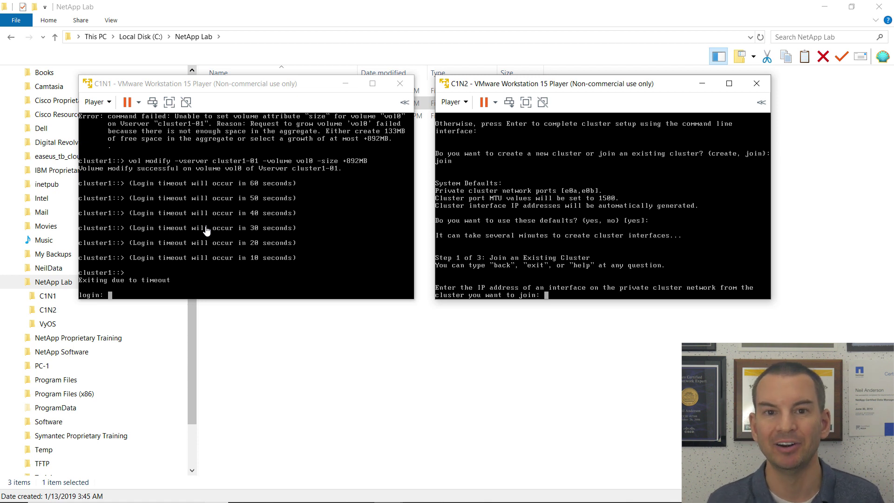
pyautogui.click(207, 231)
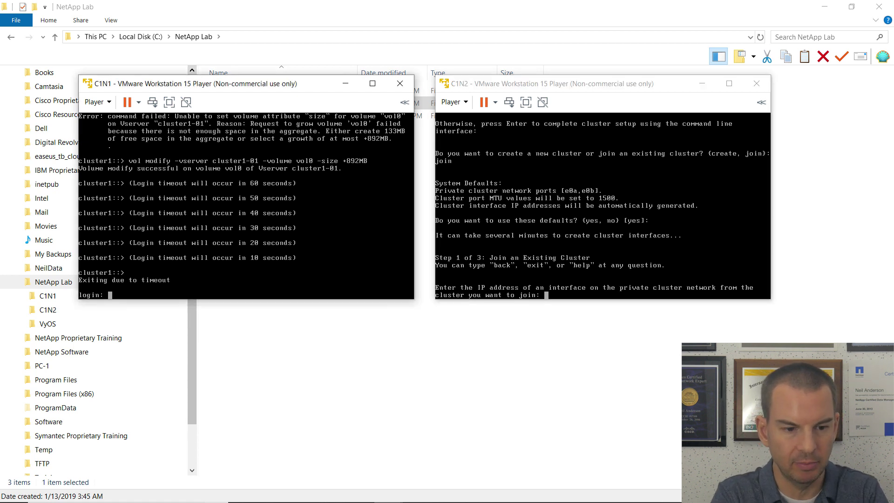
# Log in to C1N1 as admin and list cluster1's interfaces with net int show.
pyautogui.write('admin')
pyautogui.press('Return')
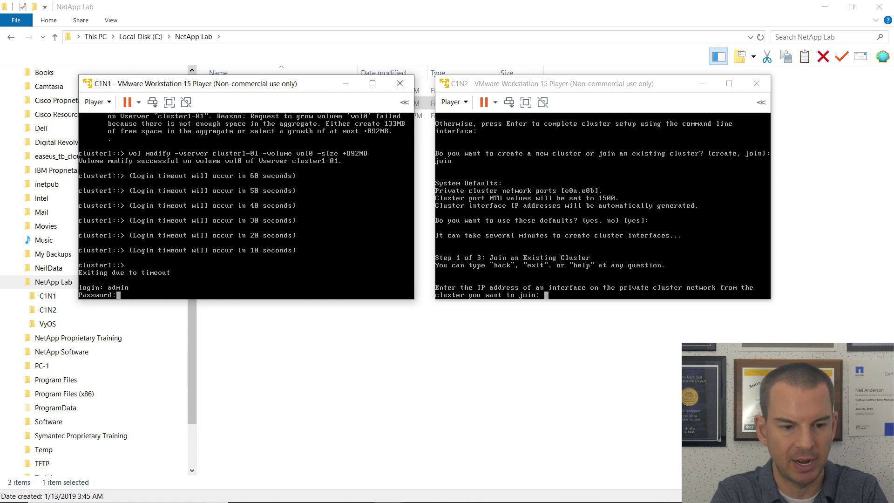
pyautogui.press('Return')
pyautogui.write('net int show')
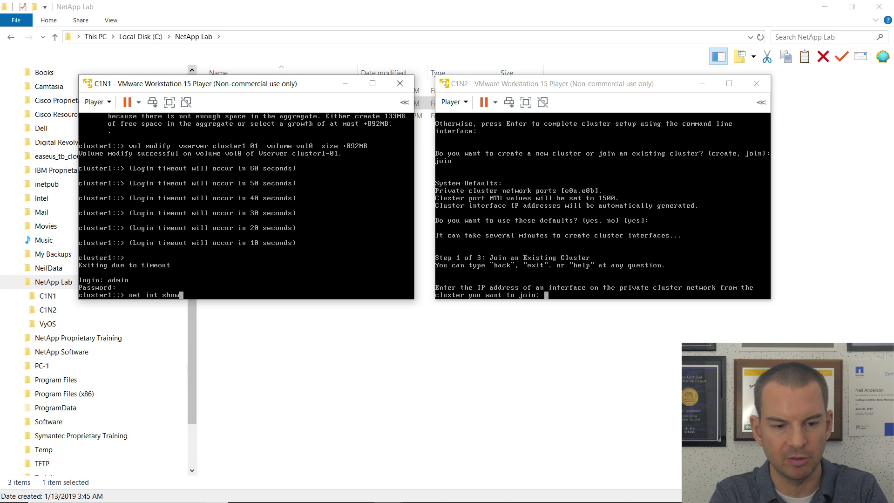
pyautogui.press('Return')
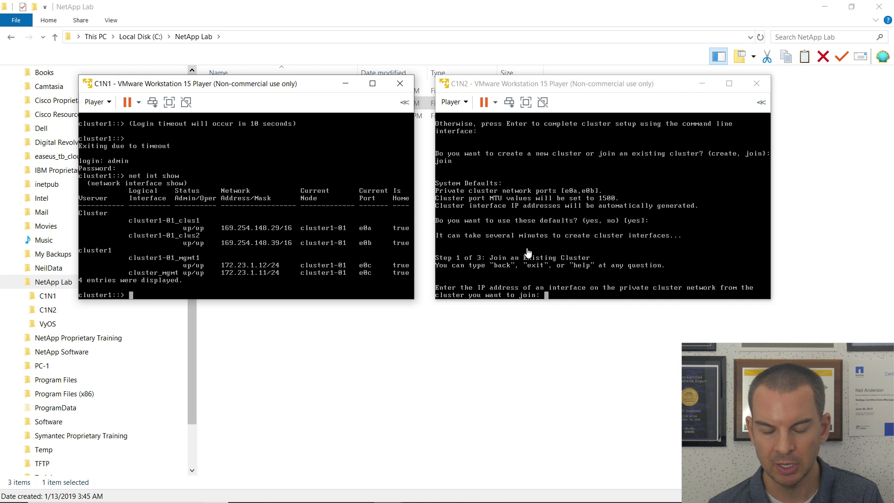
# Join C1N2 to the cluster through interface address 169.254.148.29.
pyautogui.click(551, 286)
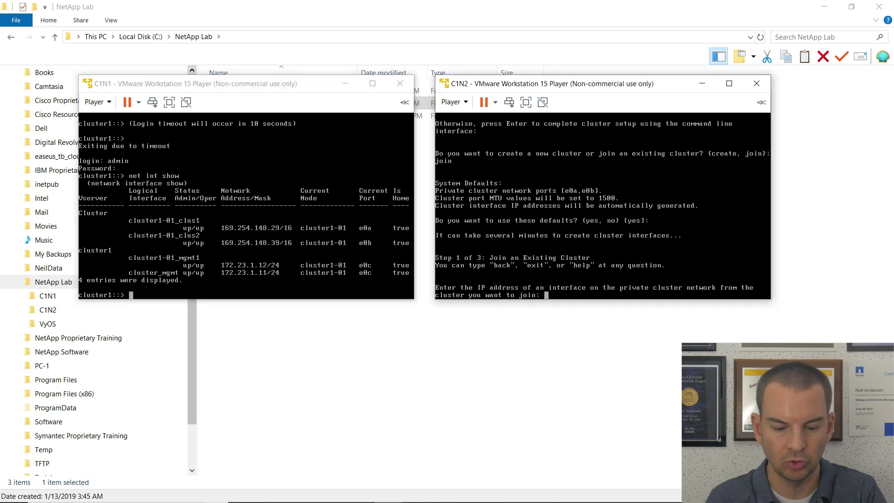
pyautogui.write('16')
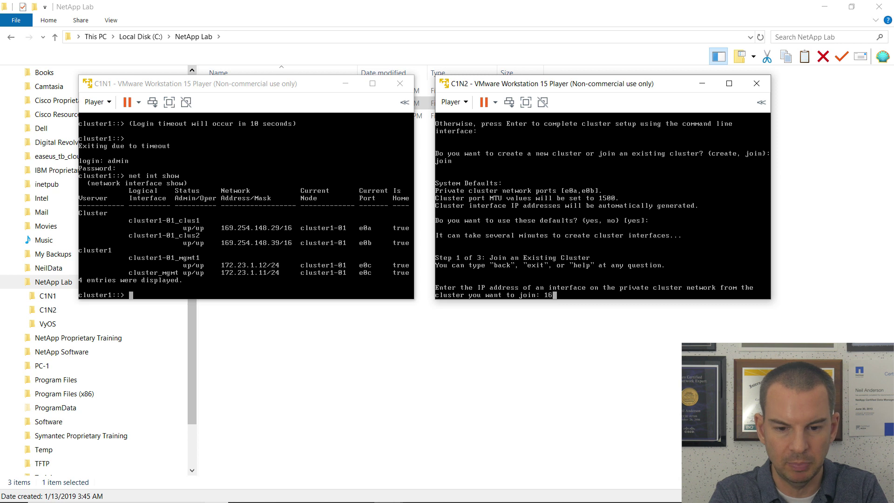
pyautogui.write('9.')
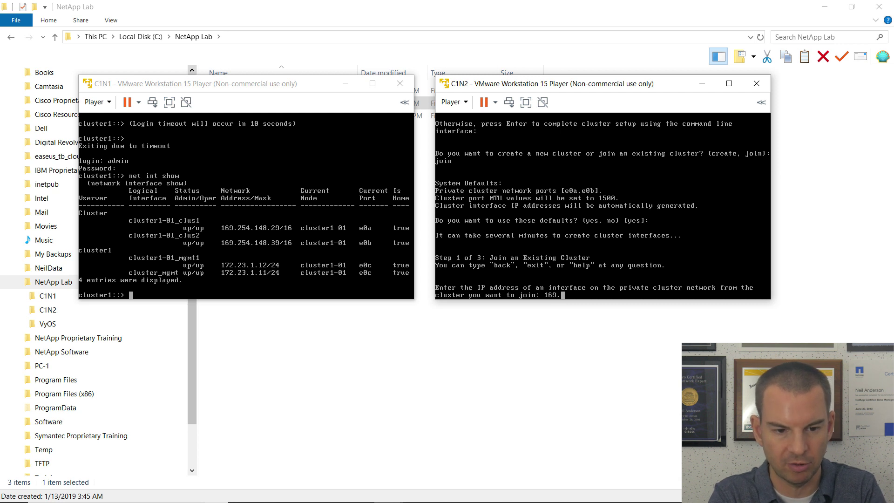
pyautogui.write('254.')
pyautogui.write('148')
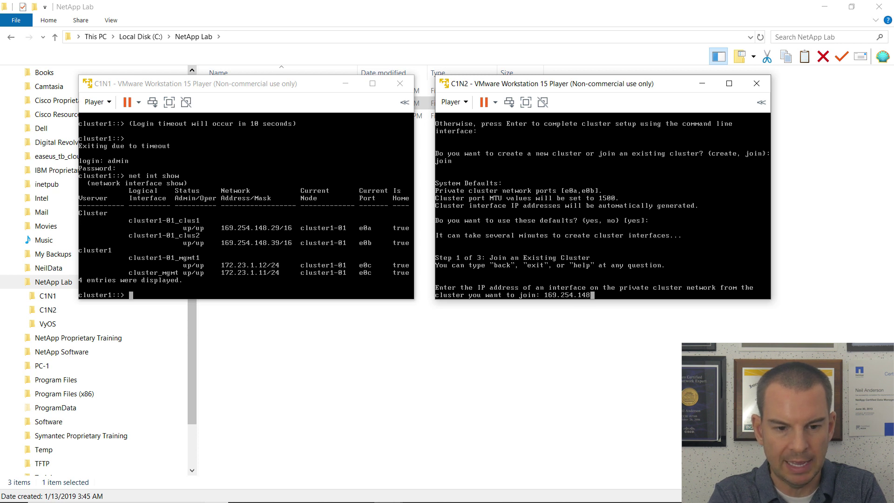
pyautogui.write('.29')
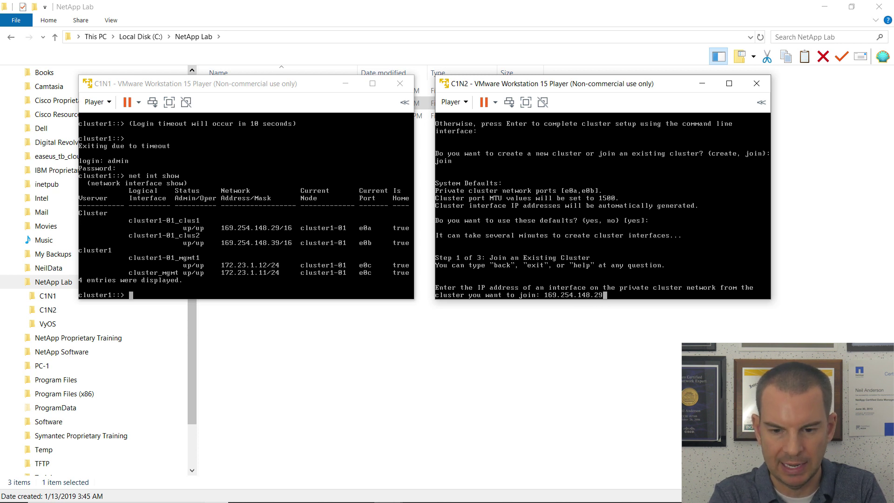
pyautogui.press('Return')
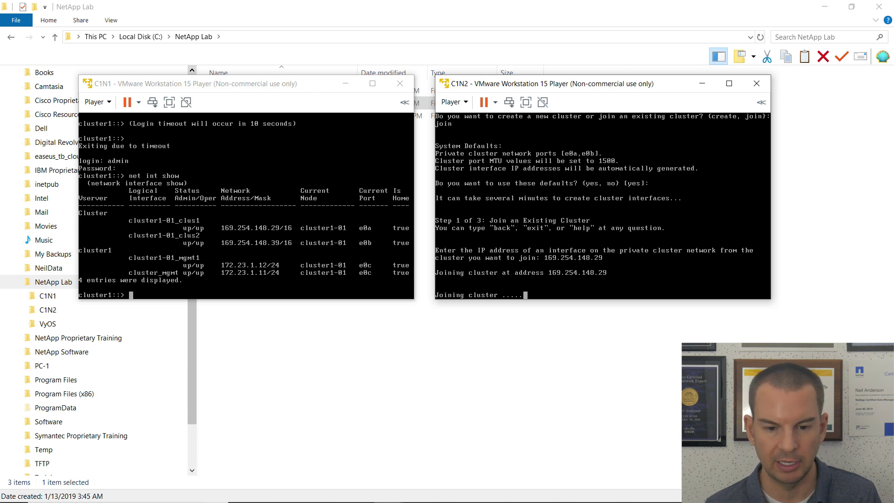
pyautogui.click(729, 84)
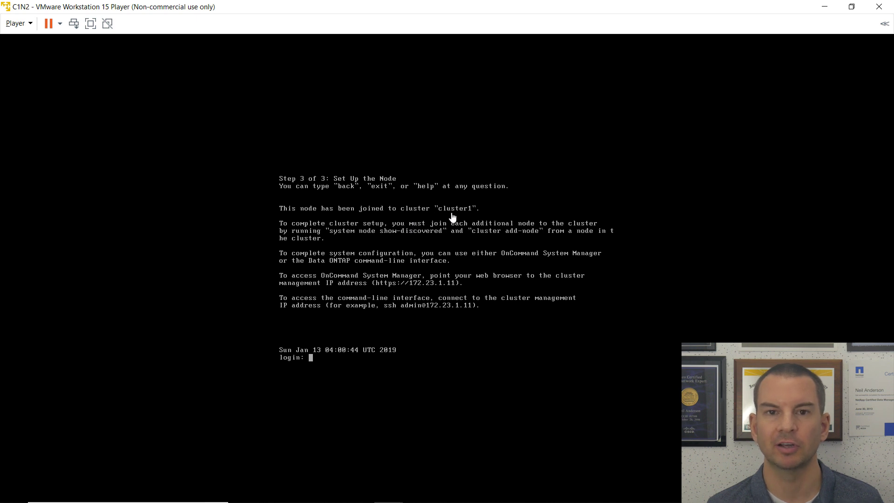
# Log in to the C1N2 console as admin, submitting the password prompt.
pyautogui.click(339, 347)
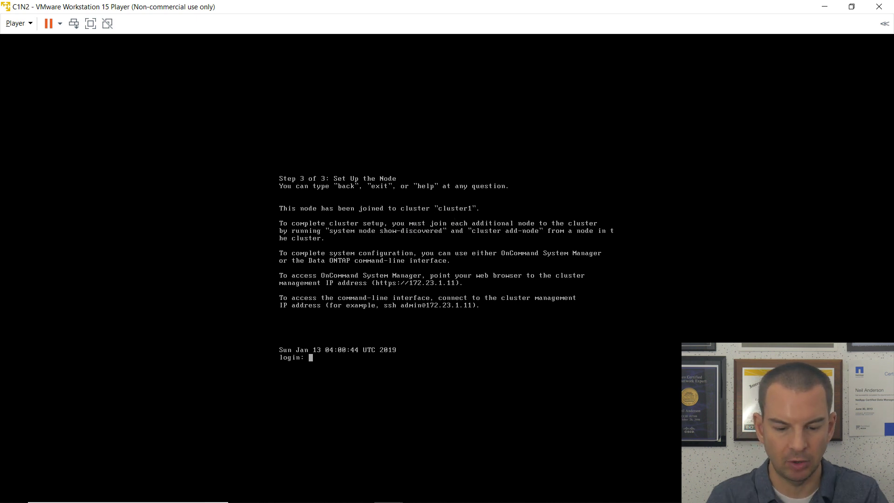
pyautogui.write('admin')
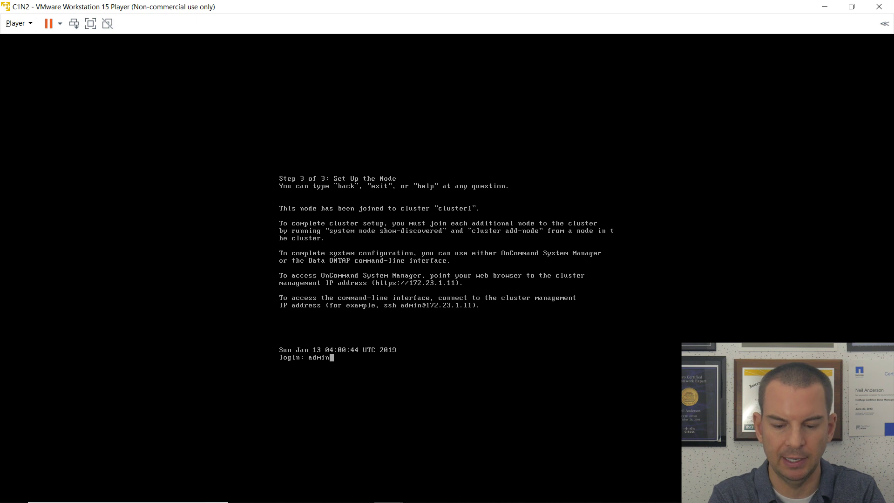
pyautogui.press('Return')
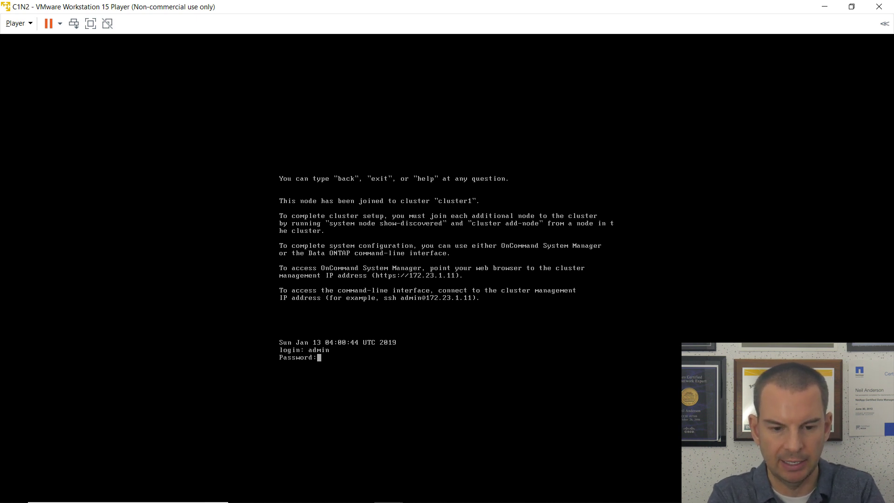
pyautogui.press('Return')
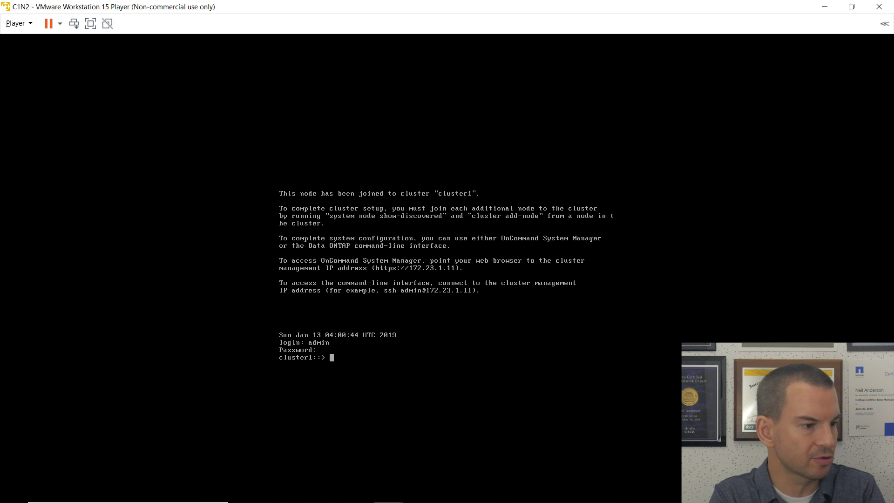
# Run 'storage disk assign -all true -node cluster1-02' to give all unowned disks to cluster1-02.
pyautogui.write('stor')
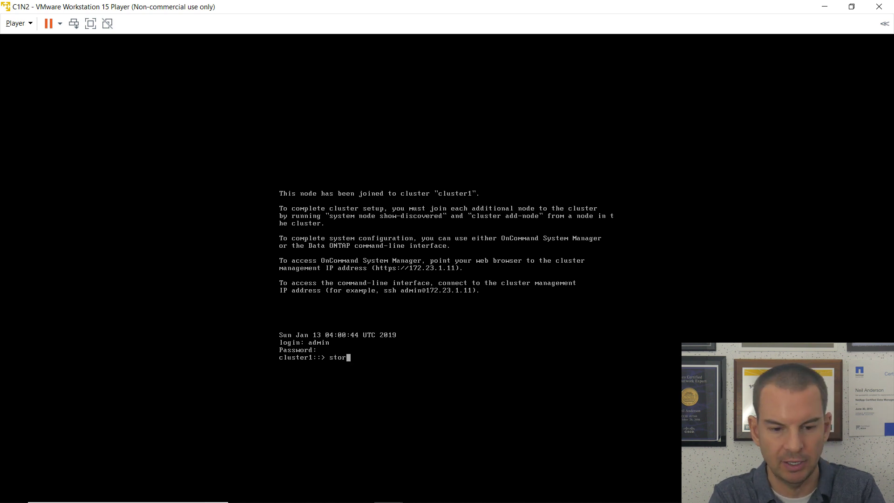
pyautogui.write('age disk a')
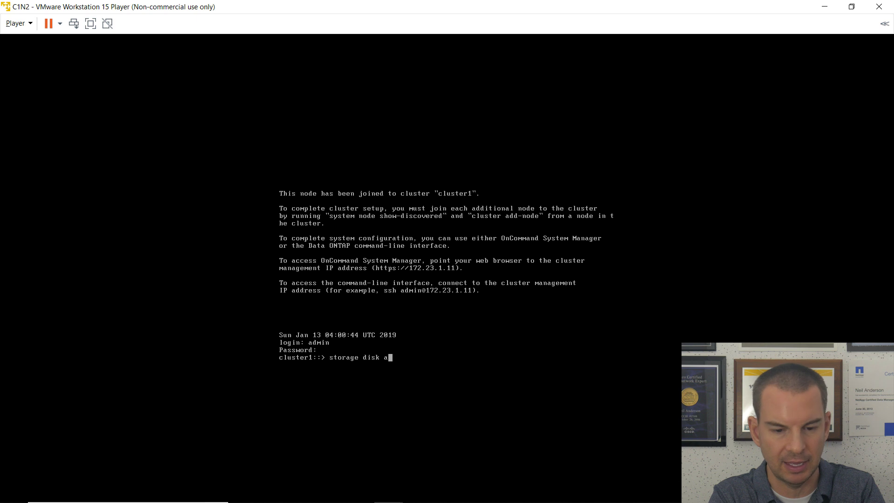
pyautogui.write('ssign -al')
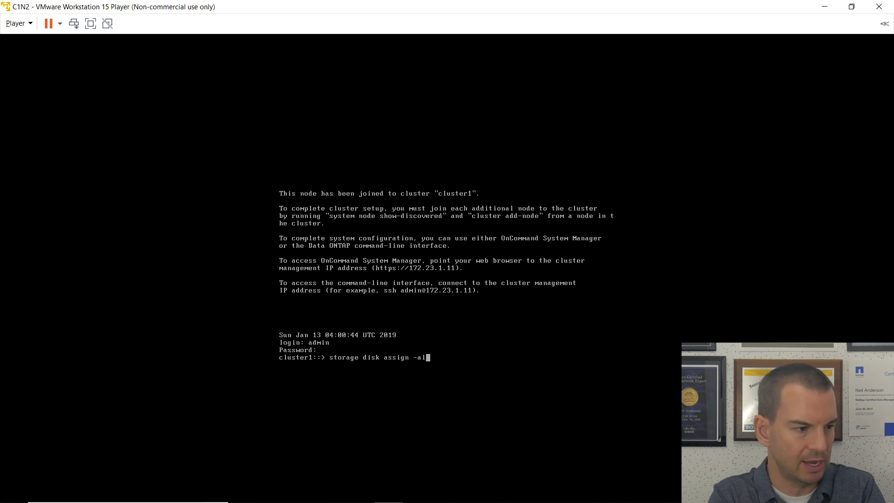
pyautogui.write('l true ')
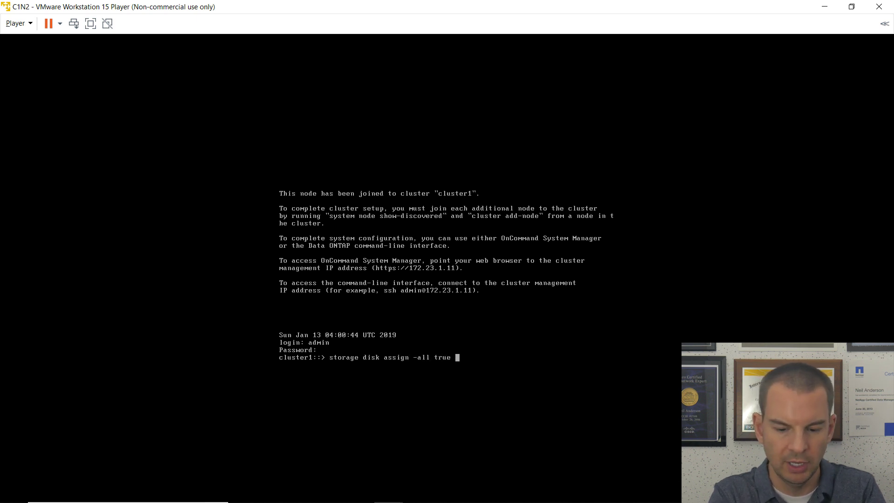
pyautogui.write('-node cluster1-02')
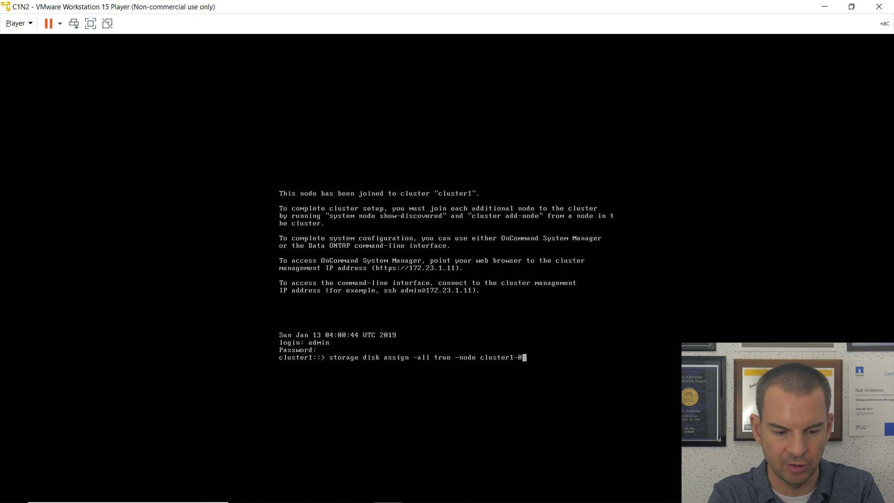
pyautogui.press('Return')
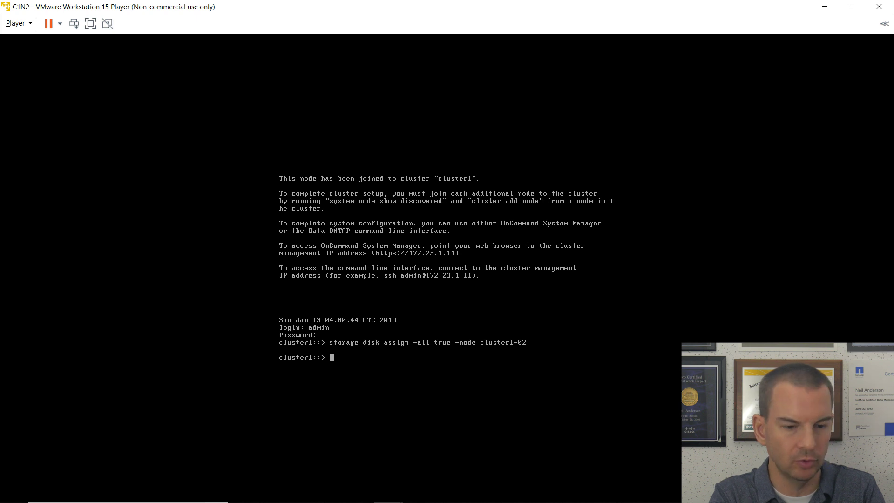
# In the run local node shell, run 'snap delete -a -f vol0' and 'snap sched vol0 0 0 0', then exit.
pyautogui.write('run ')
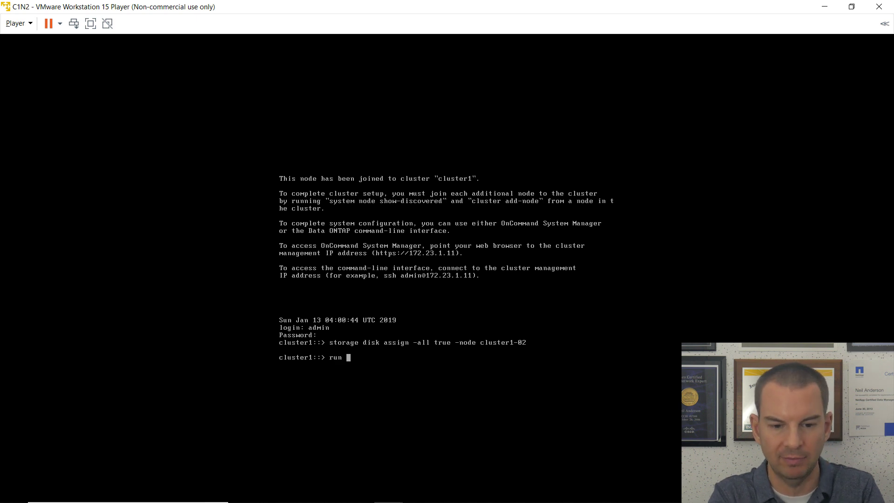
pyautogui.write('local')
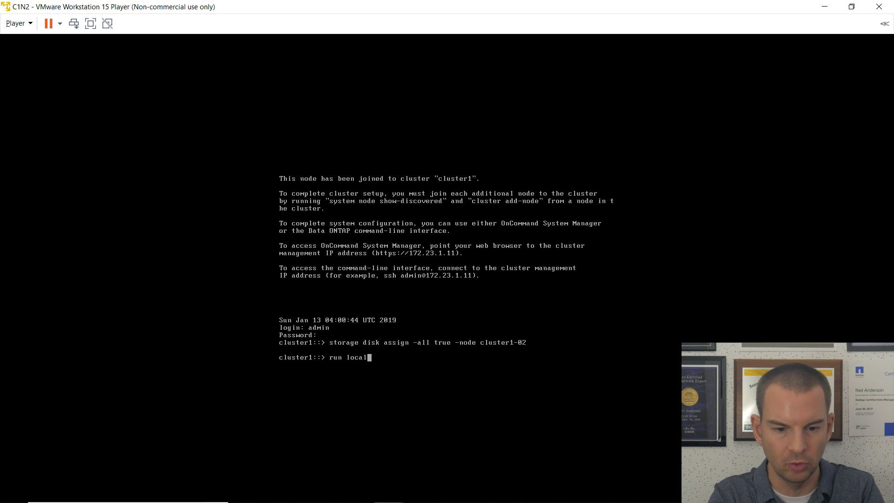
pyautogui.press('Return')
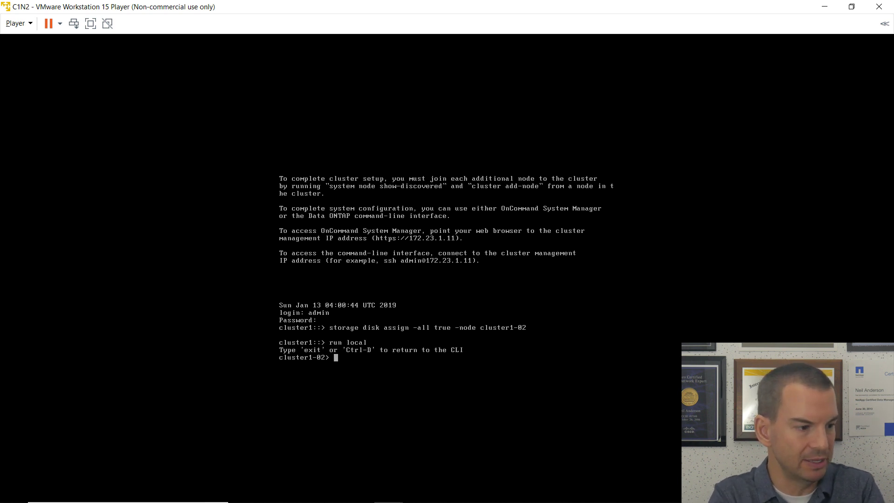
pyautogui.write('snap delete')
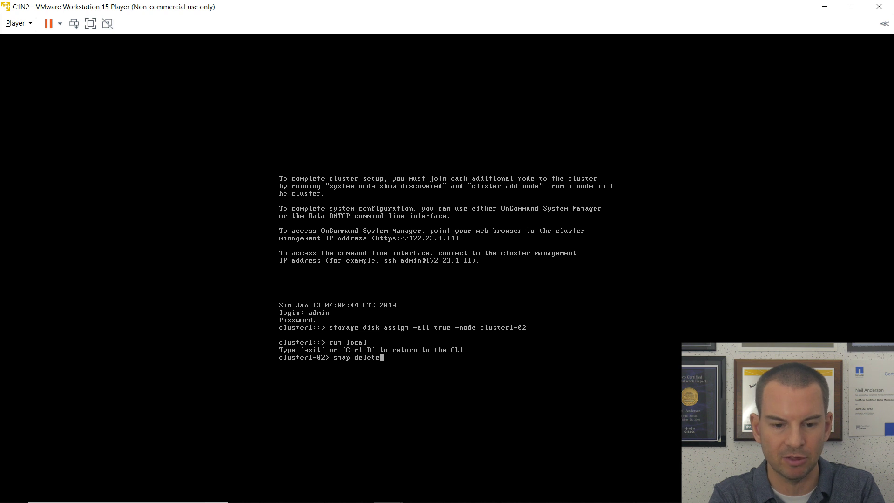
pyautogui.write(' -a -f ')
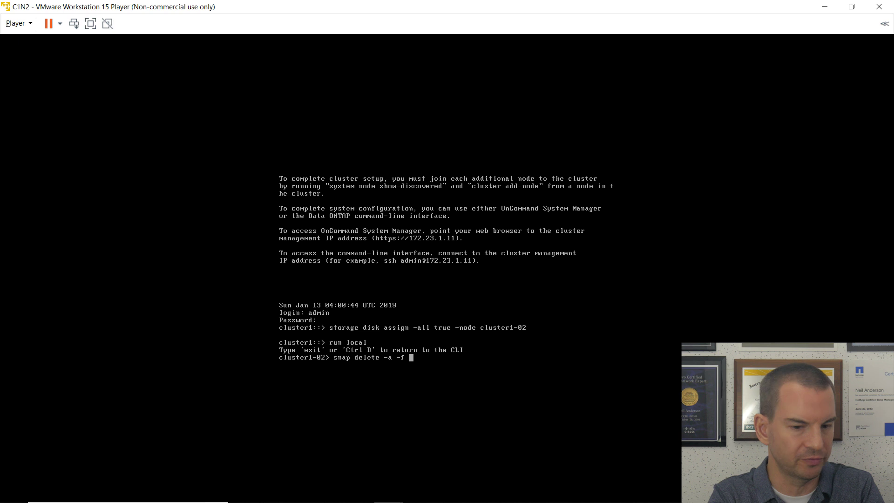
pyautogui.write('vol')
pyautogui.write('0')
pyautogui.press('Return')
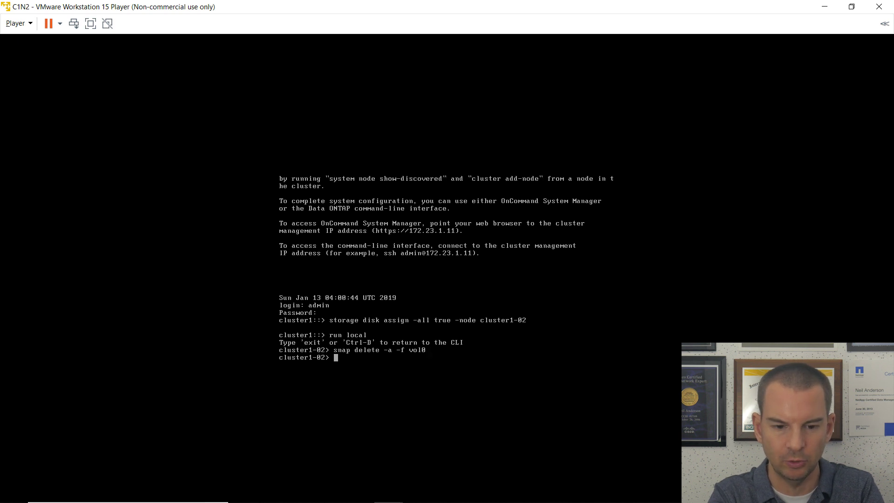
pyautogui.write('snap')
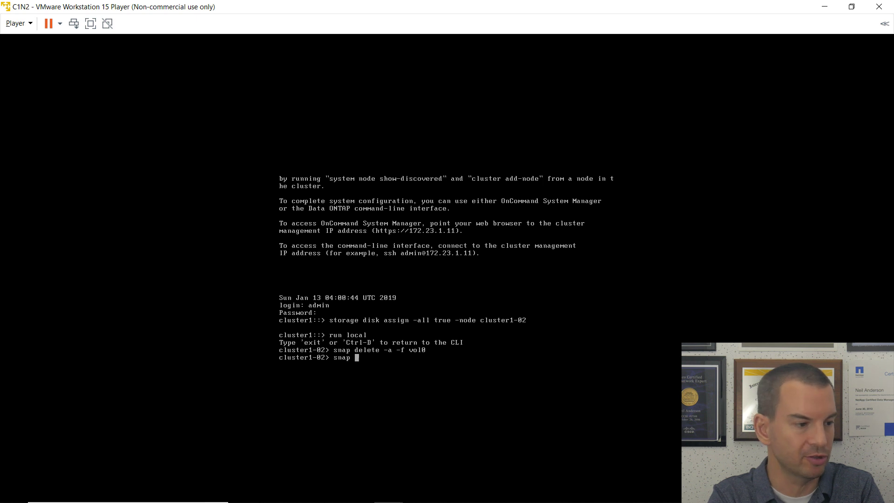
pyautogui.write(' sched ')
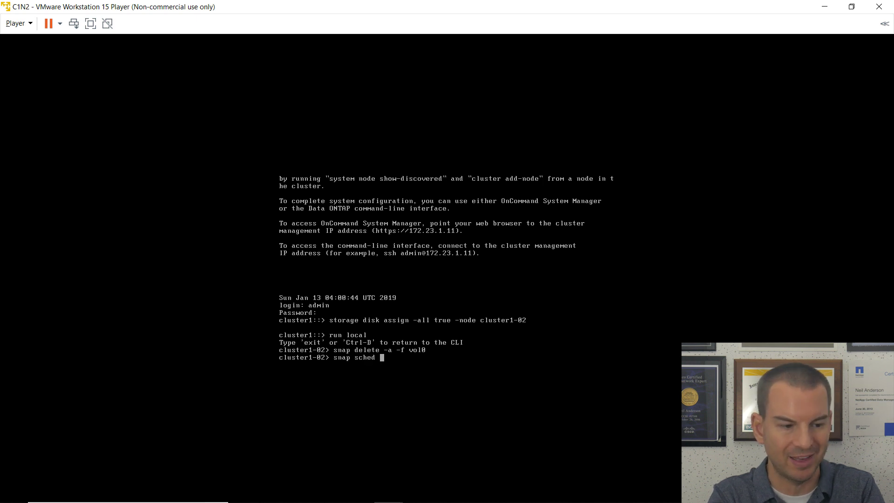
pyautogui.write('vol')
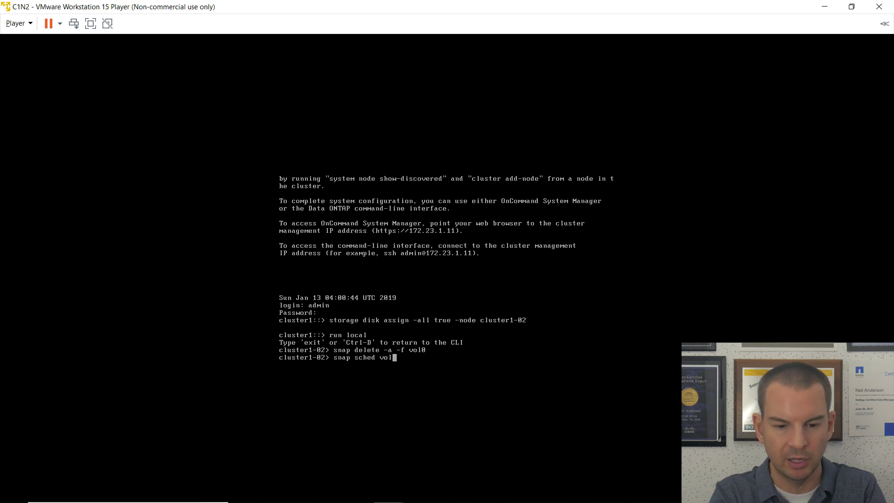
pyautogui.write('0 0 0 0')
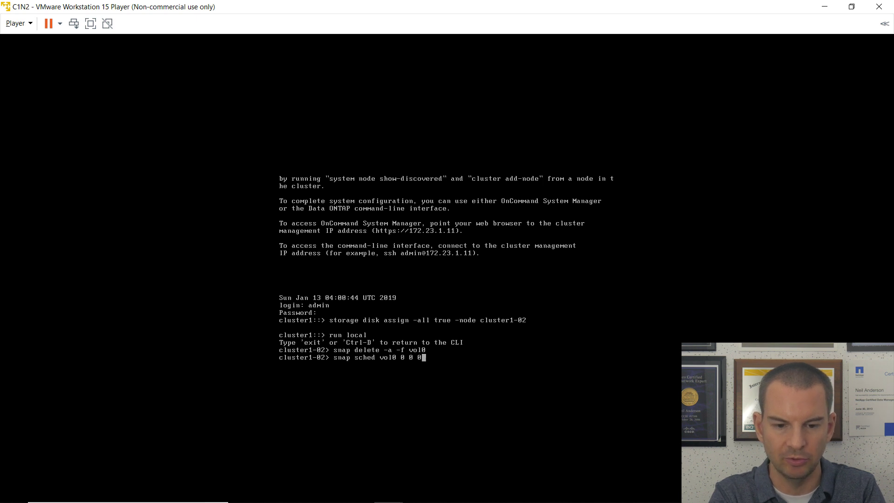
pyautogui.press('Return')
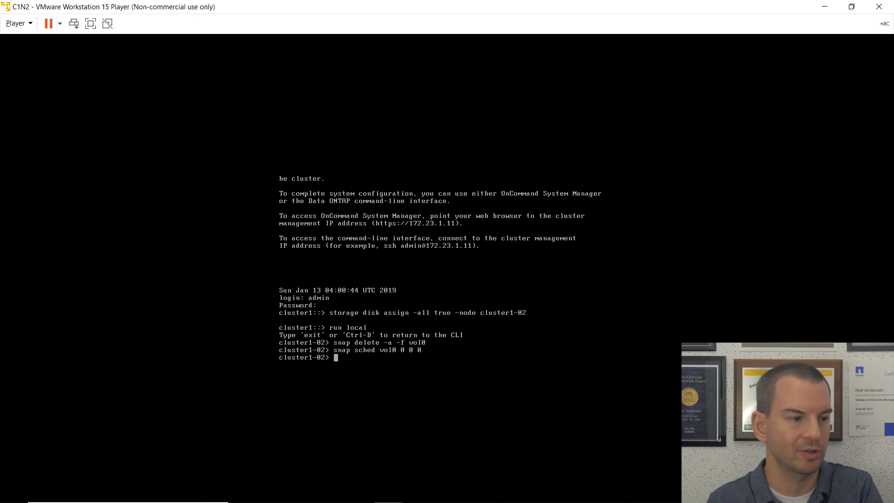
pyautogui.write('exit')
pyautogui.press('Return')
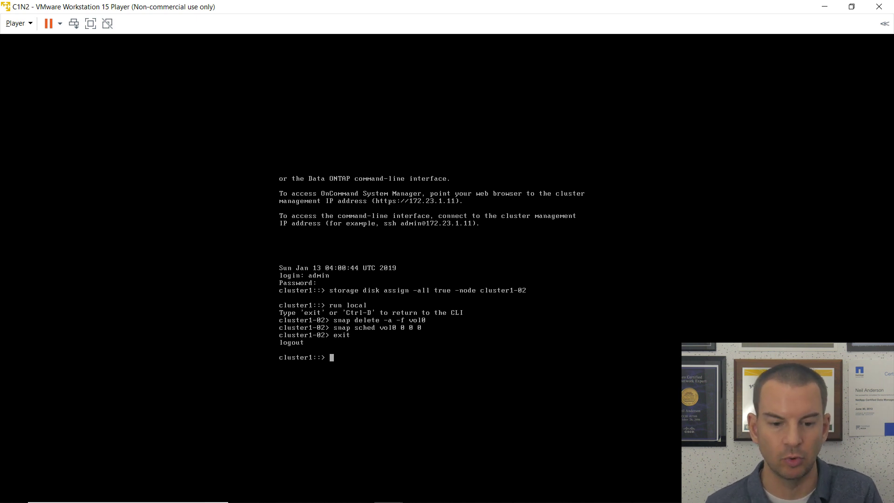
pyautogui.hotkey('alt', 'Tab')
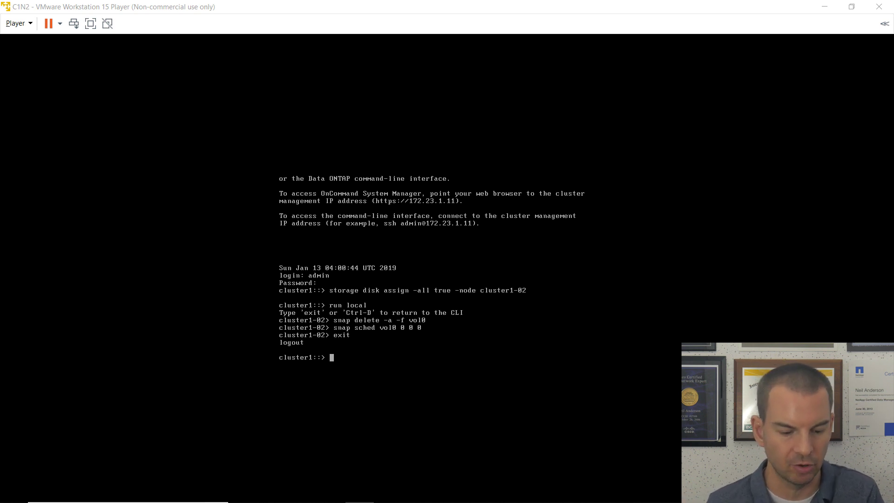
# Run 'net int show' in the C1N2 console to list cluster1's 7 interfaces, all up.
pyautogui.click(408, 327)
pyautogui.write('net int show')
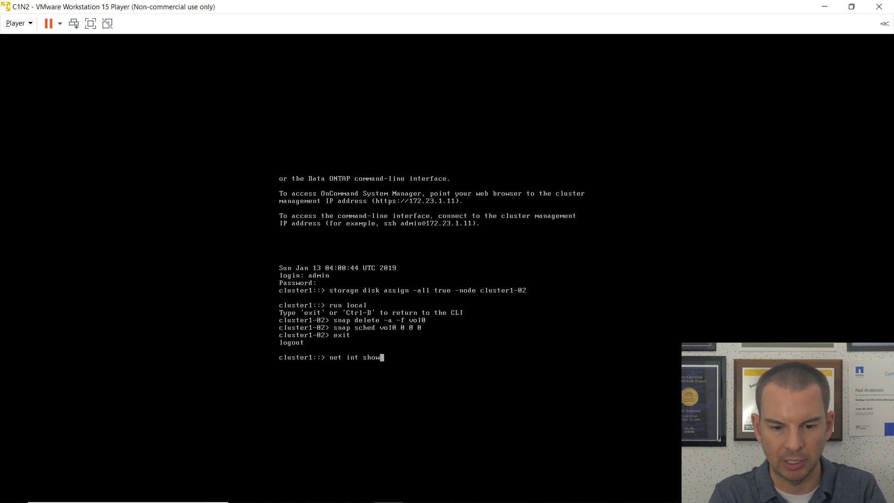
pyautogui.press('Return')
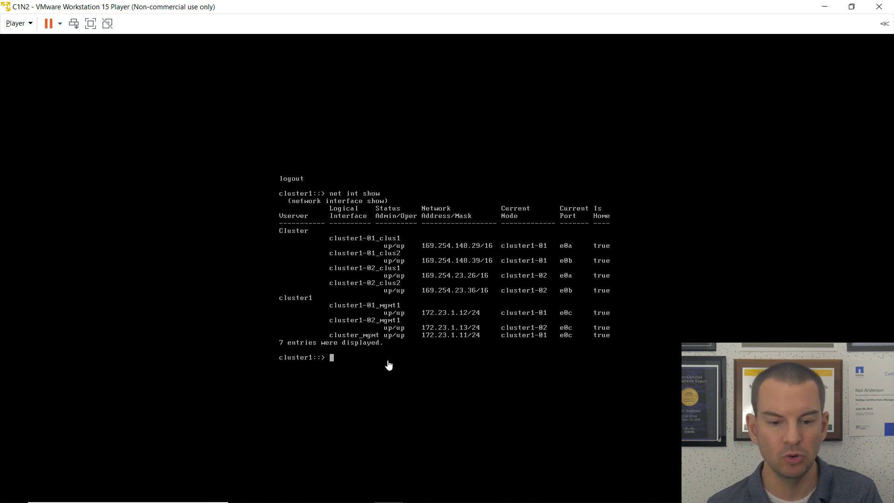
pyautogui.write('net')
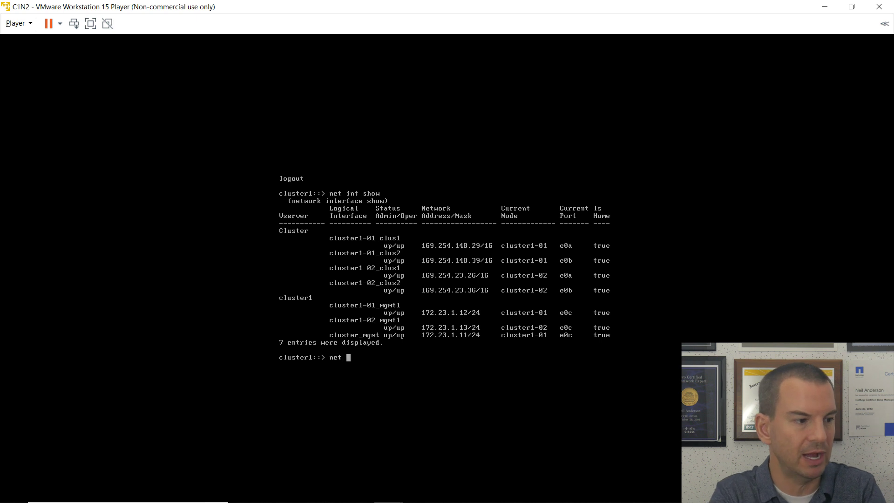
pyautogui.write(' int revert ')
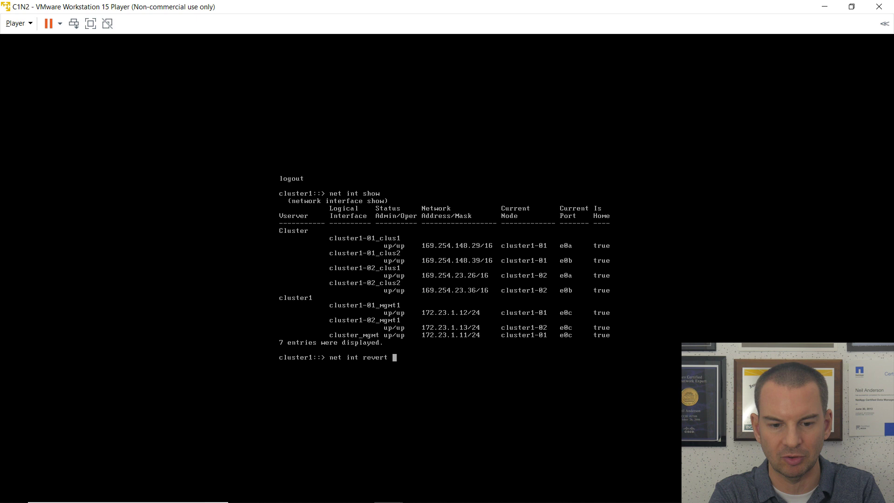
pyautogui.write('*')
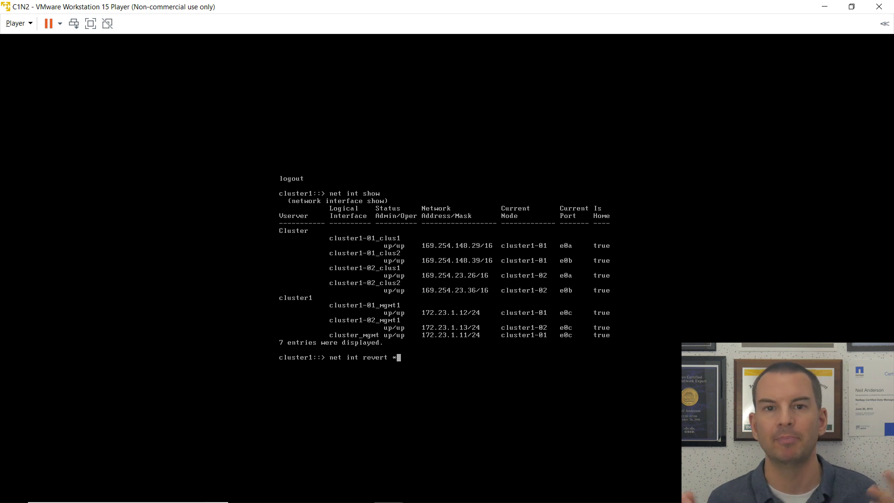
pyautogui.press('BackSpace')
pyautogui.press('BackSpace')
pyautogui.press('BackSpace')
pyautogui.press('BackSpace')
pyautogui.press('BackSpace')
pyautogui.press('BackSpace')
pyautogui.press('BackSpace')
pyautogui.press('BackSpace')
pyautogui.press('BackSpace')
pyautogui.press('BackSpace')
pyautogui.press('BackSpace')
pyautogui.press('BackSpace')
pyautogui.press('BackSpace')
pyautogui.press('BackSpace')
pyautogui.press('BackSpace')
pyautogui.press('BackSpace')
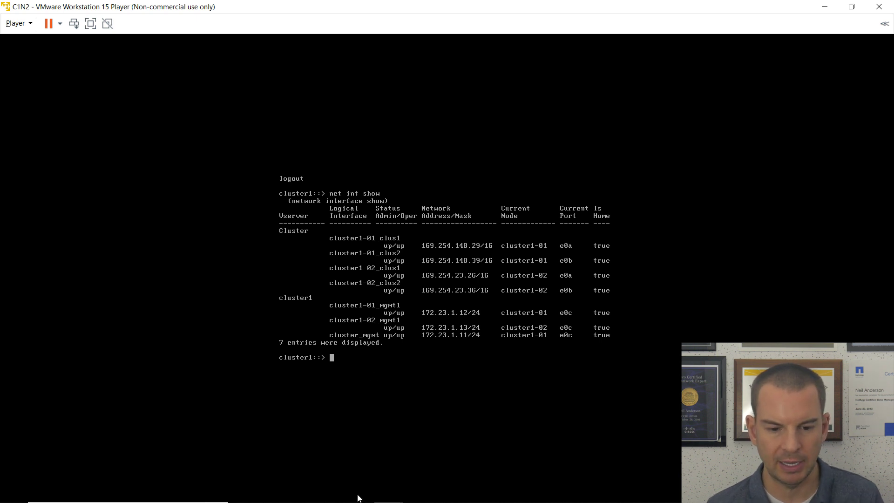
pyautogui.moveTo(359, 501)
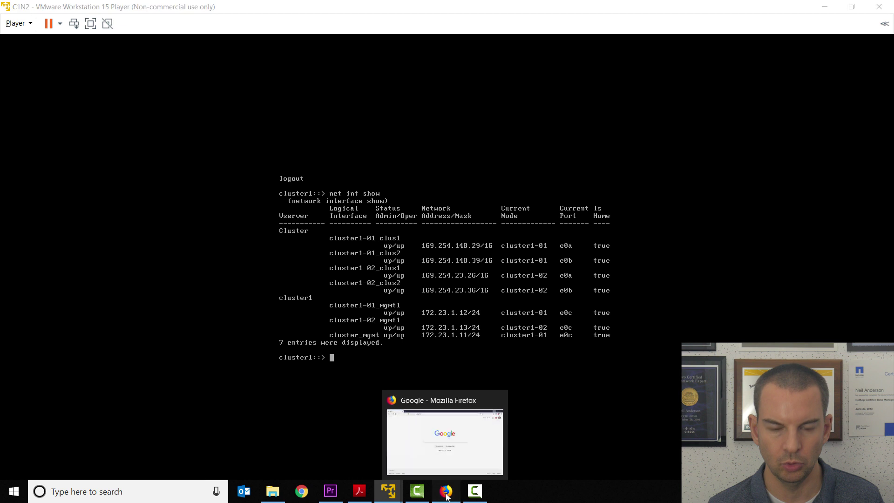
pyautogui.click(446, 496)
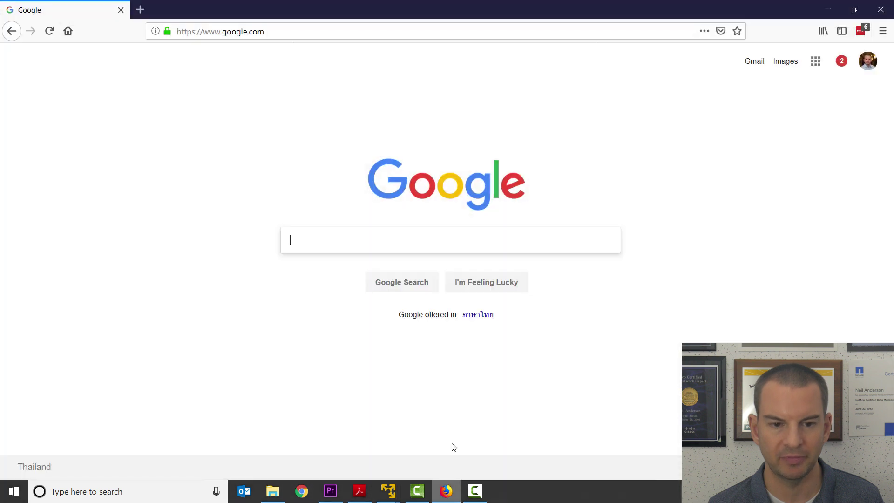
pyautogui.click(216, 32)
pyautogui.write('ht')
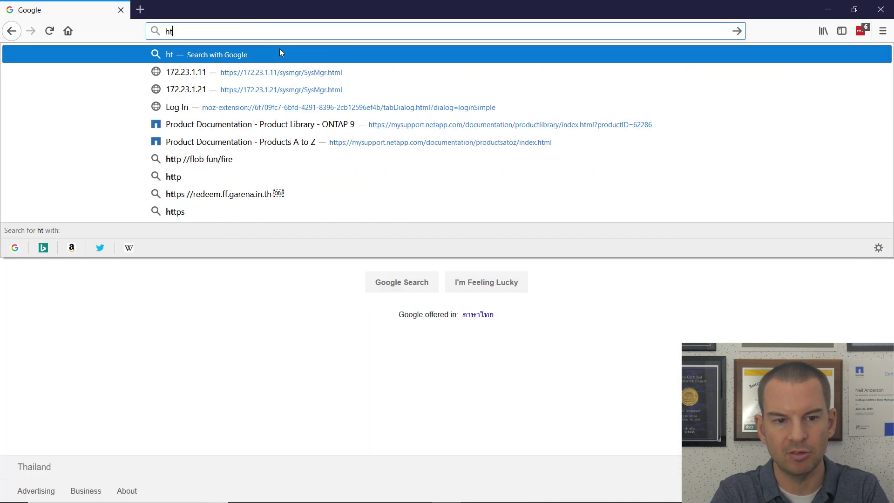
pyautogui.write('tps:')
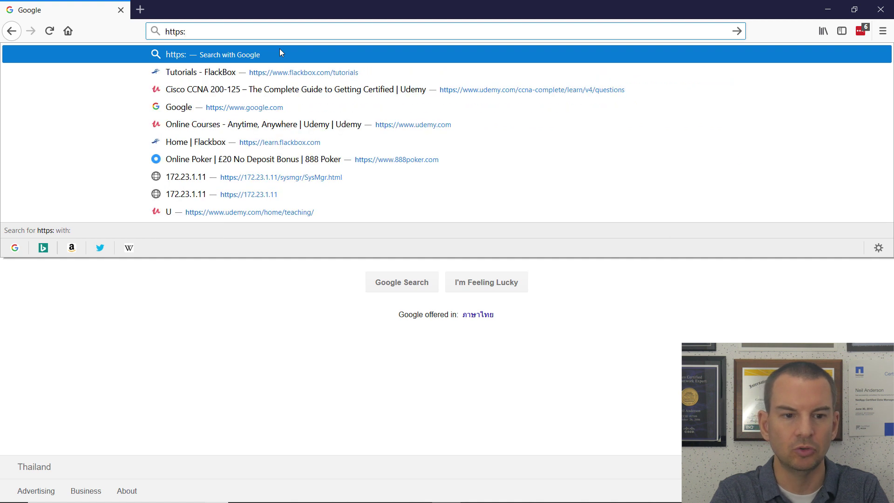
pyautogui.write('//')
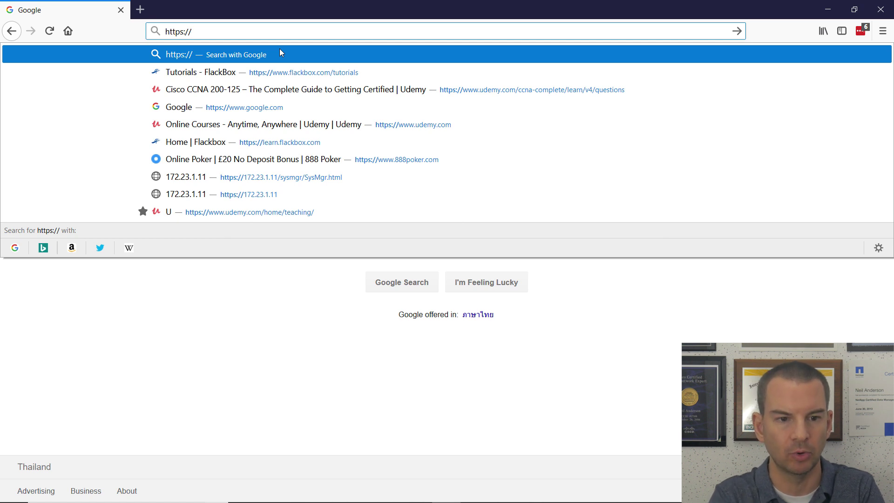
pyautogui.write('172')
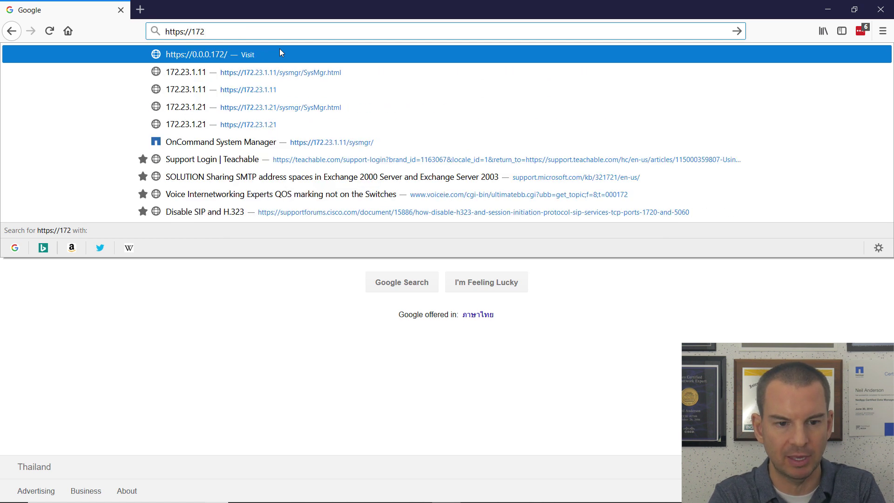
pyautogui.write('.23')
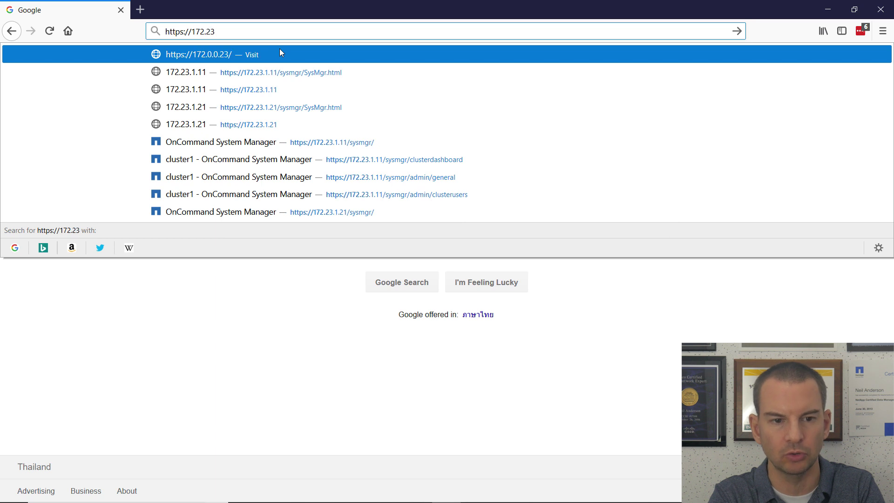
pyautogui.write('.1.11')
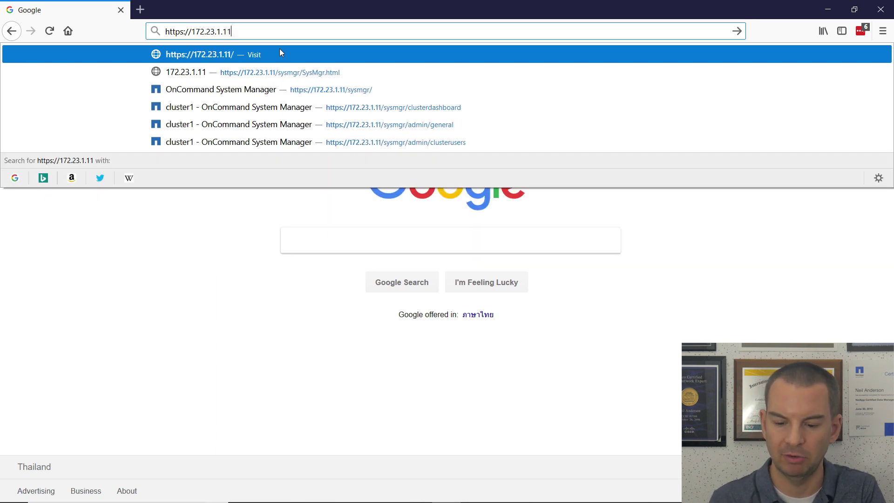
pyautogui.press('Return')
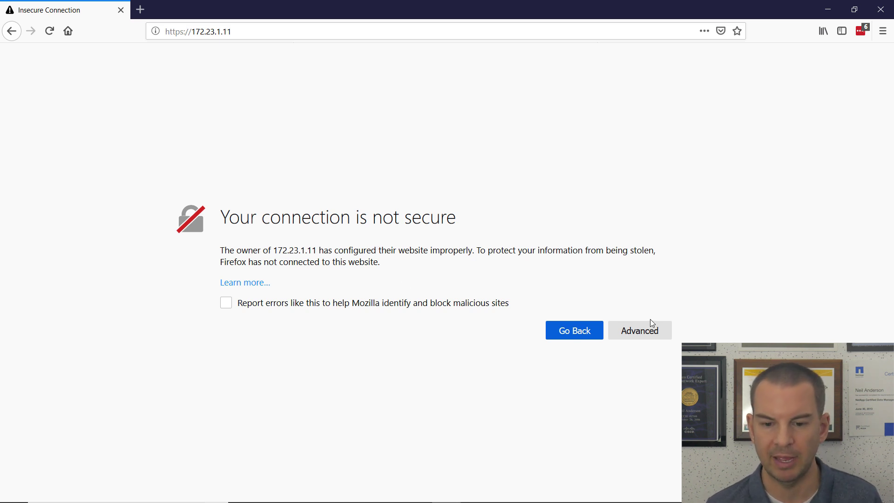
pyautogui.click(648, 334)
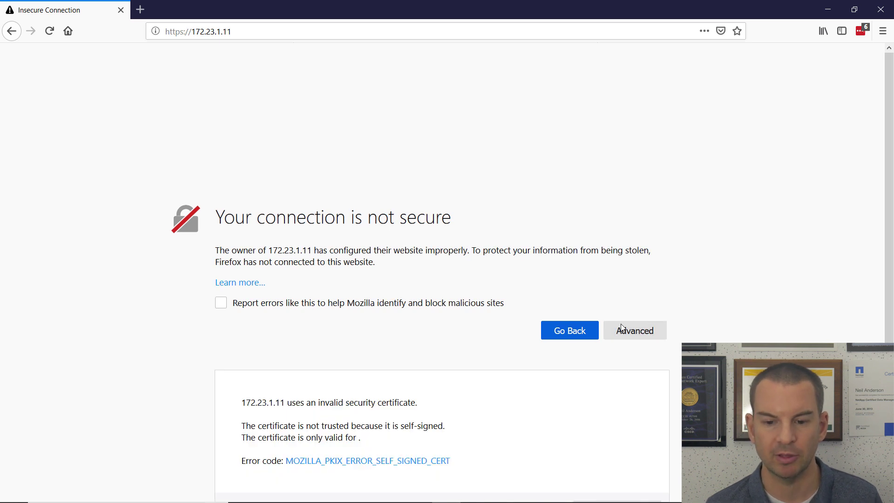
# Permanently add a security exception for 172.23.1.11's self-signed certificate.
pyautogui.scroll(-1, 679, 312)
pyautogui.scroll(-2, 679, 312)
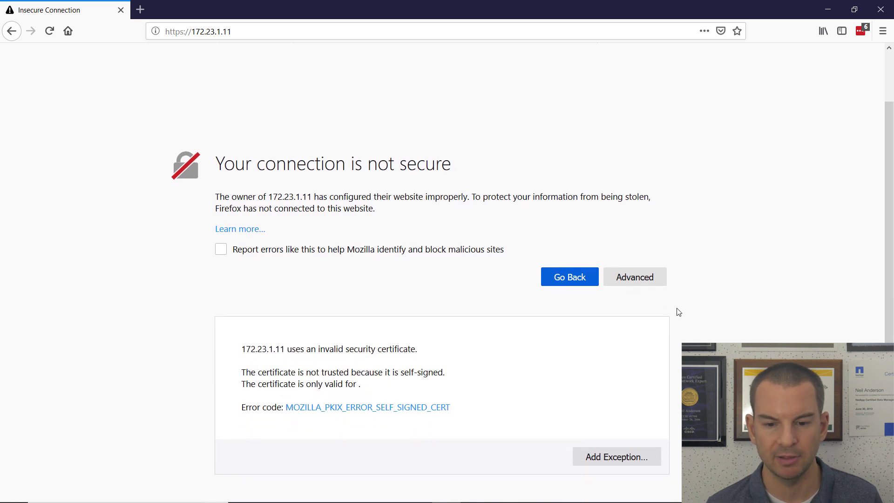
pyautogui.click(621, 457)
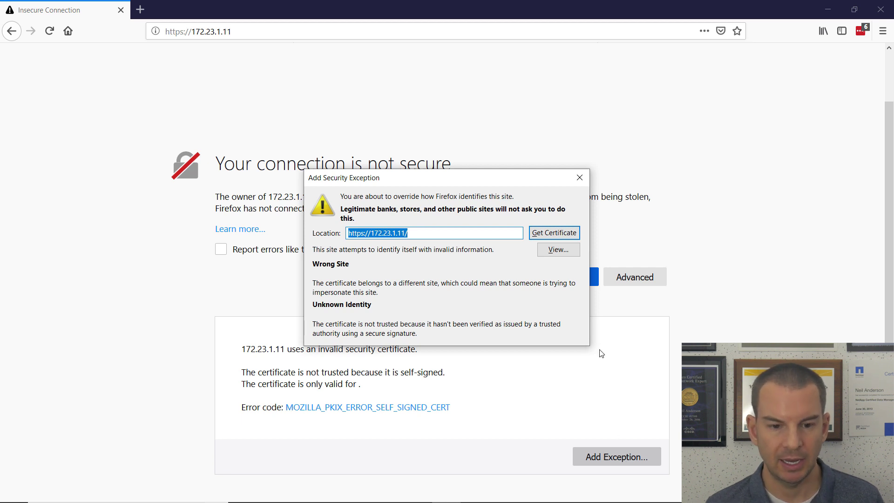
pyautogui.click(557, 235)
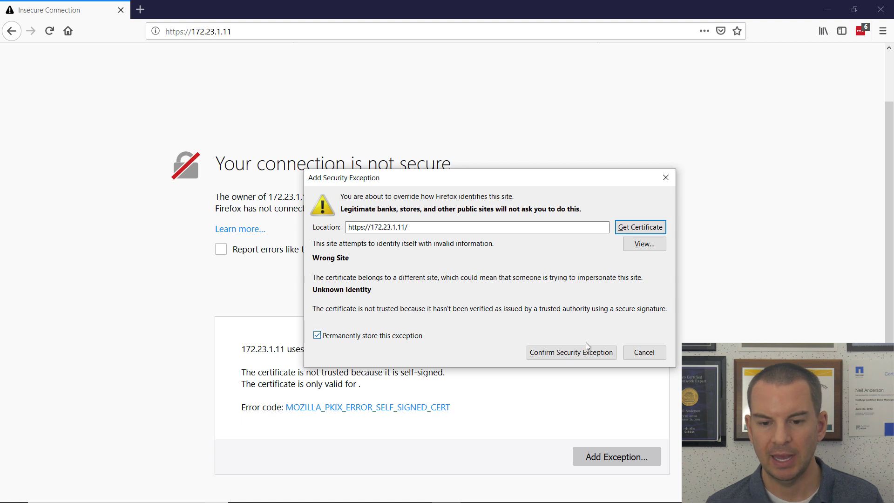
pyautogui.click(571, 352)
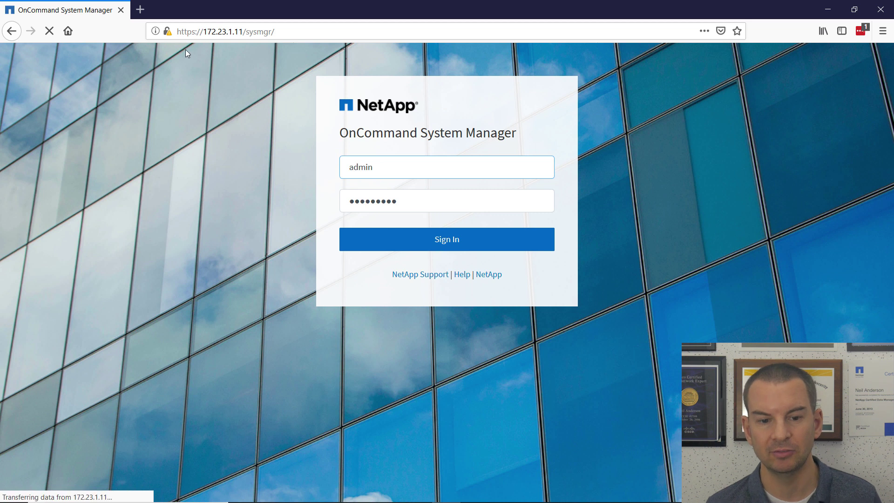
# Replace the password on the sign-in form and attempt to sign in.
pyautogui.moveTo(378, 167); pyautogui.dragTo(346, 166)
pyautogui.click(412, 201)
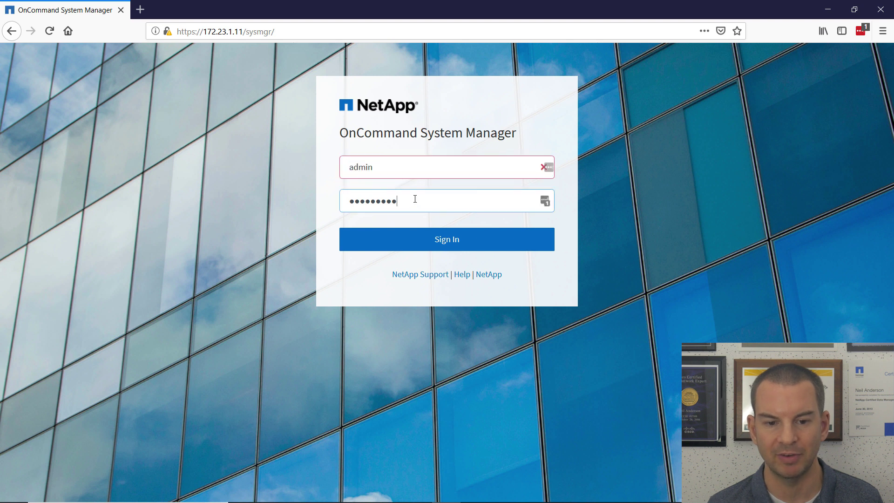
pyautogui.moveTo(412, 197); pyautogui.dragTo(325, 199)
pyautogui.write('Netapp1!')
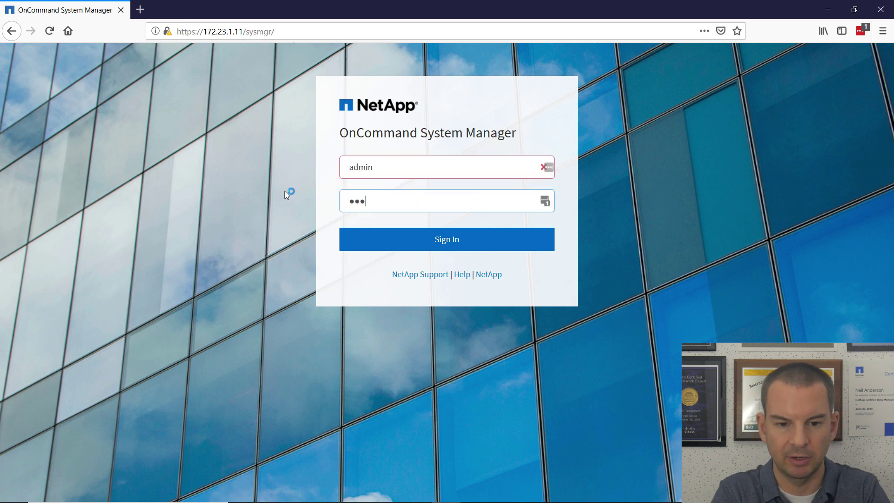
pyautogui.write('1')
pyautogui.press('Return')
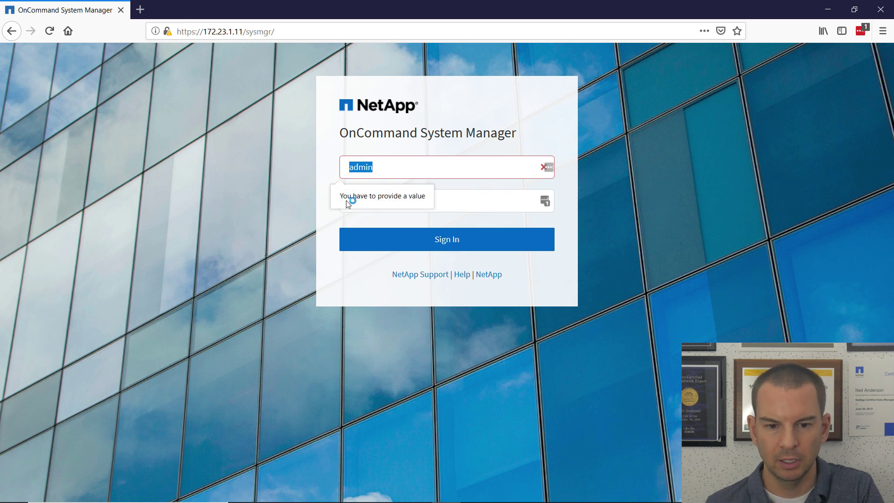
pyautogui.click(426, 243)
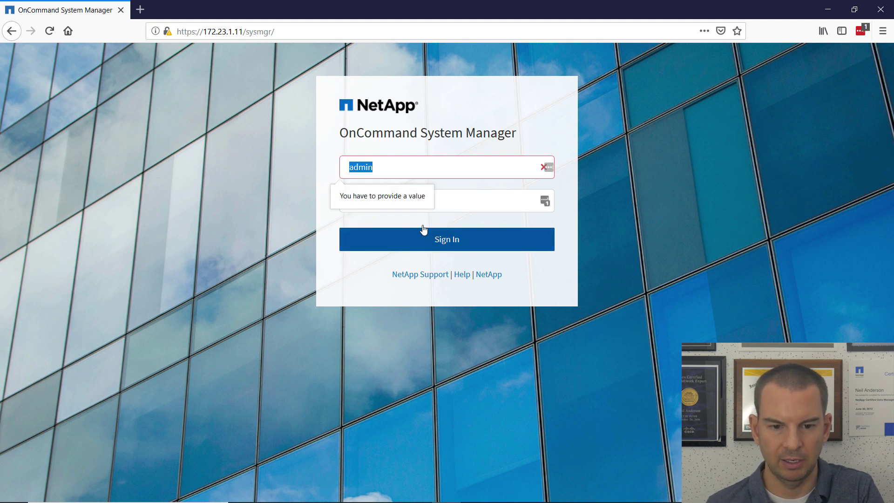
# Sign in as admin with the account password to reach the cluster1 dashboard listing 2 nodes.
pyautogui.click(383, 169)
pyautogui.moveTo(374, 168); pyautogui.dragTo(311, 166)
pyautogui.write('admin')
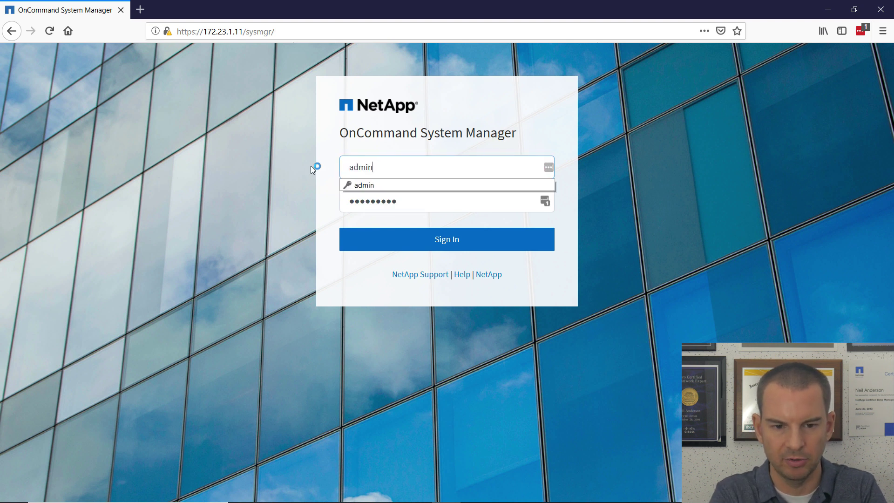
pyautogui.press('Tab')
pyautogui.write('Netapp1!')
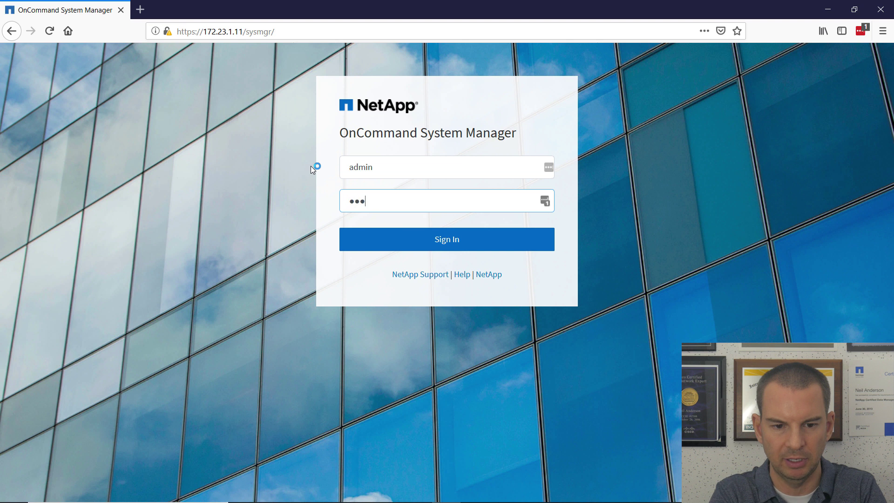
pyautogui.write('!')
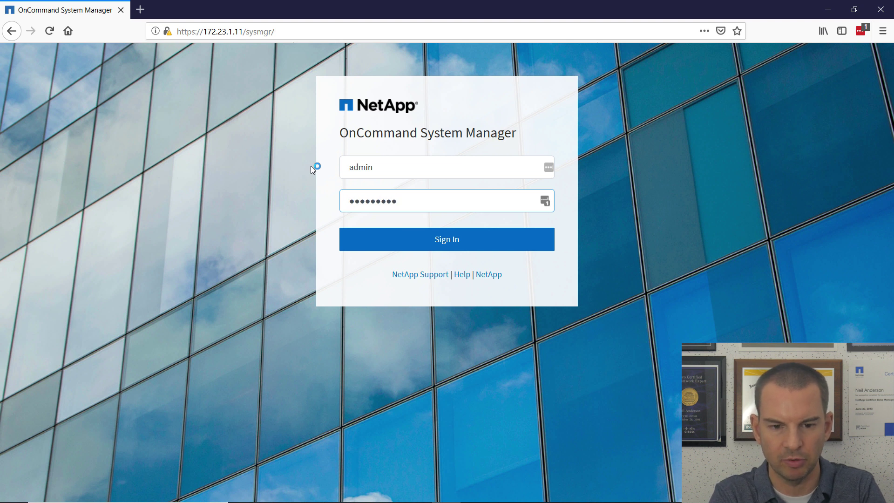
pyautogui.press('Return')
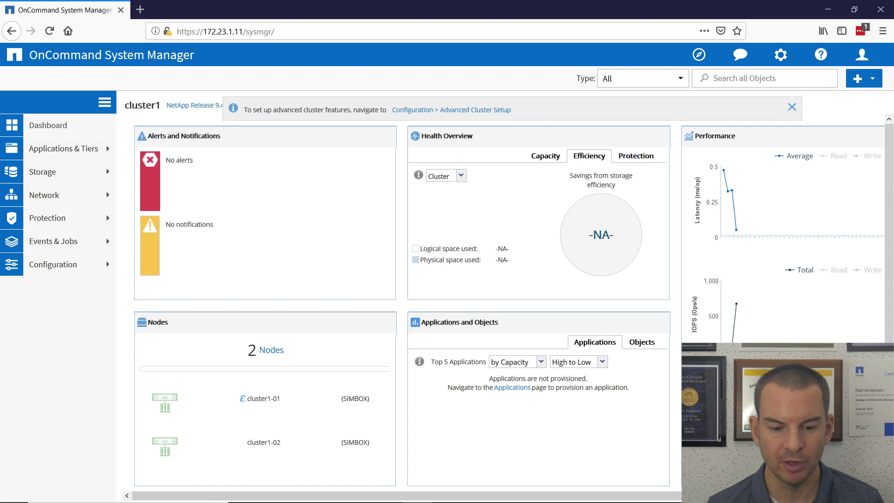
pyautogui.moveTo(378, 497)
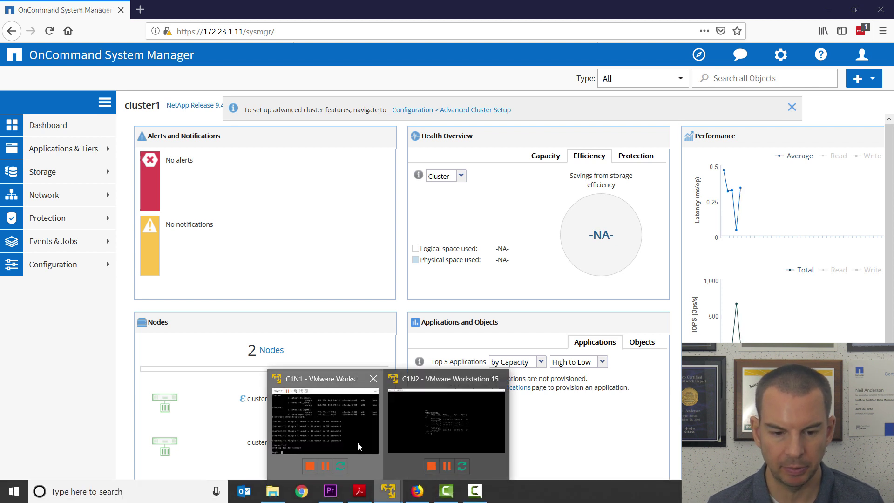
# Bring the C1N1 and C1N2 consoles forward beside the dashboard, restoring C1N2 to a smaller window.
pyautogui.click(325, 415)
pyautogui.click(389, 492)
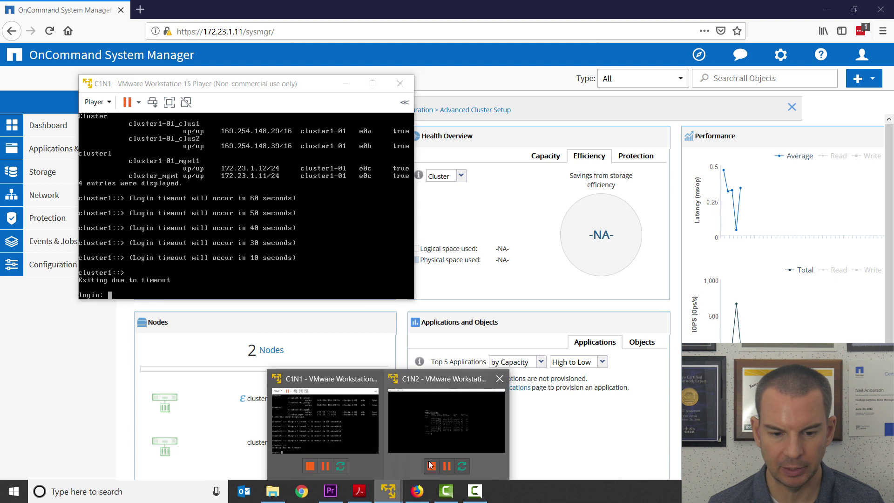
pyautogui.click(438, 436)
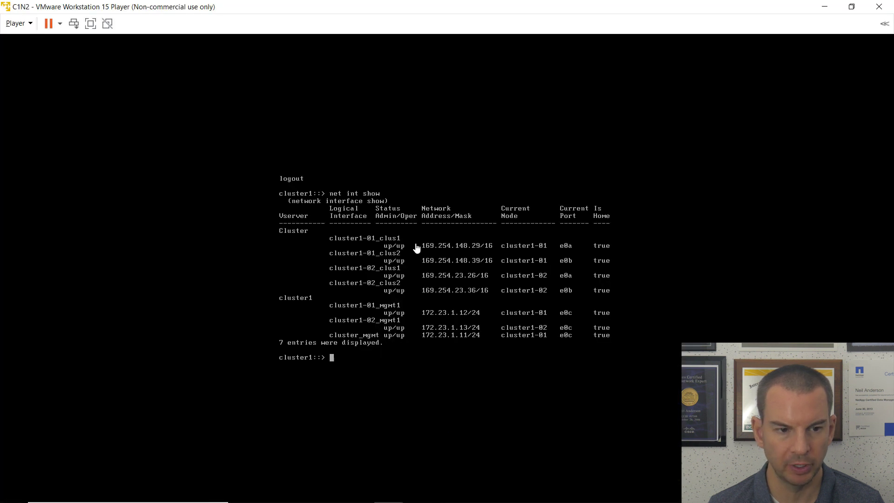
pyautogui.click(858, 5)
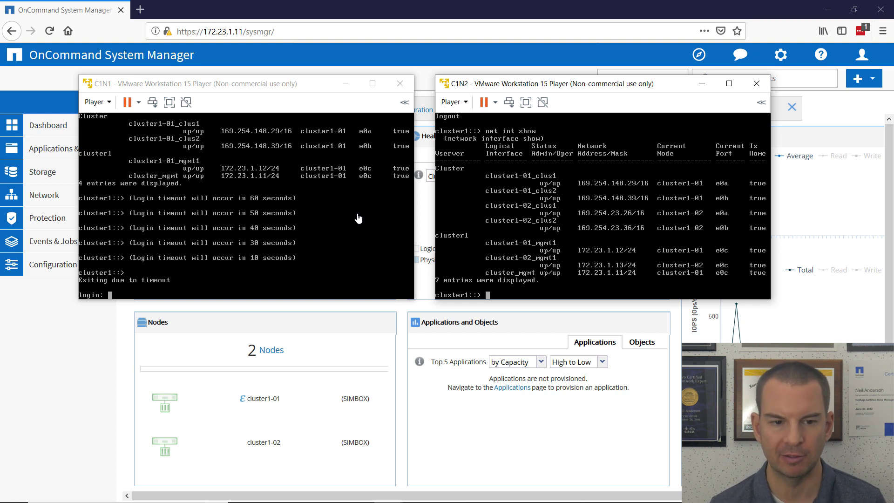
pyautogui.click(106, 108)
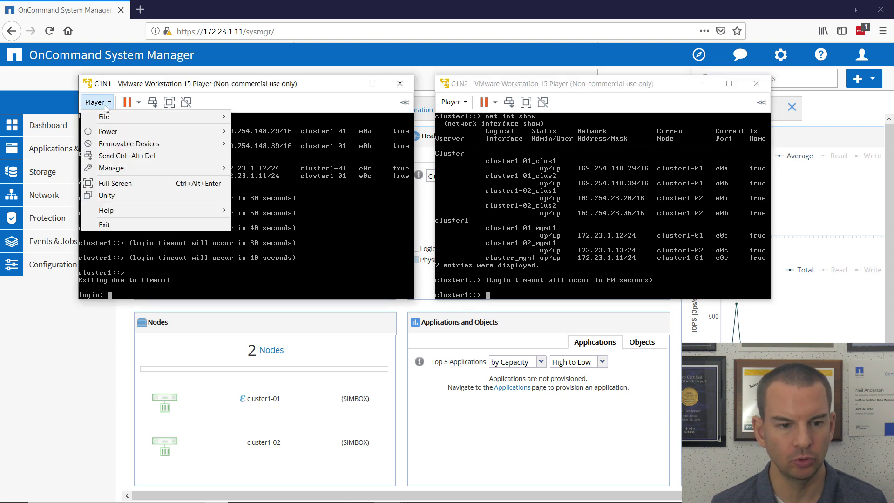
# Suspend the C1N1 and C1N2 virtual machines and confirm both suspensions.
pyautogui.moveTo(110, 132)
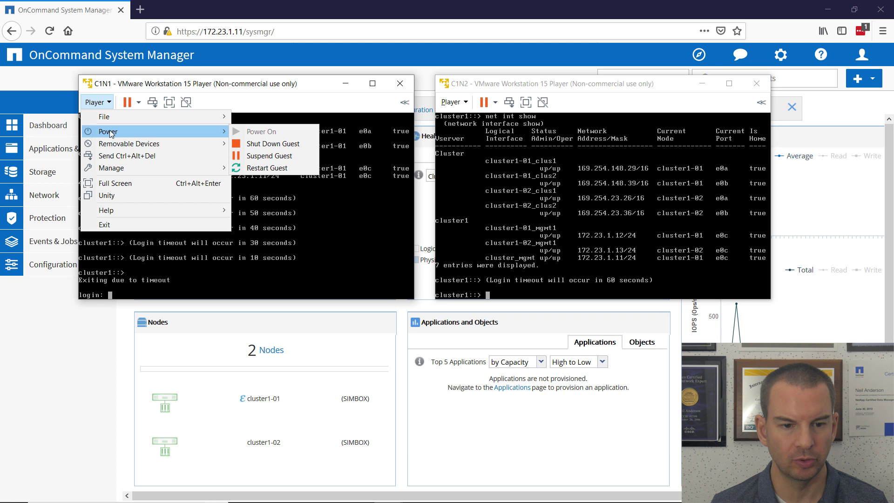
pyautogui.click(274, 156)
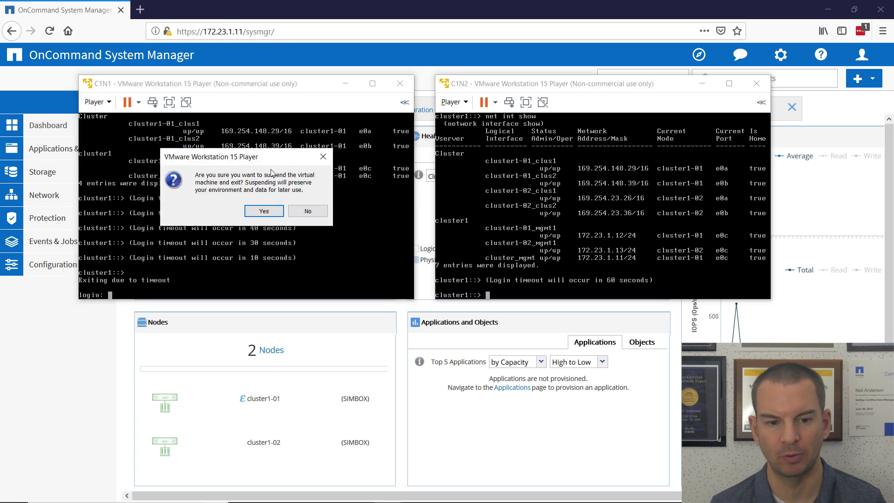
pyautogui.click(464, 107)
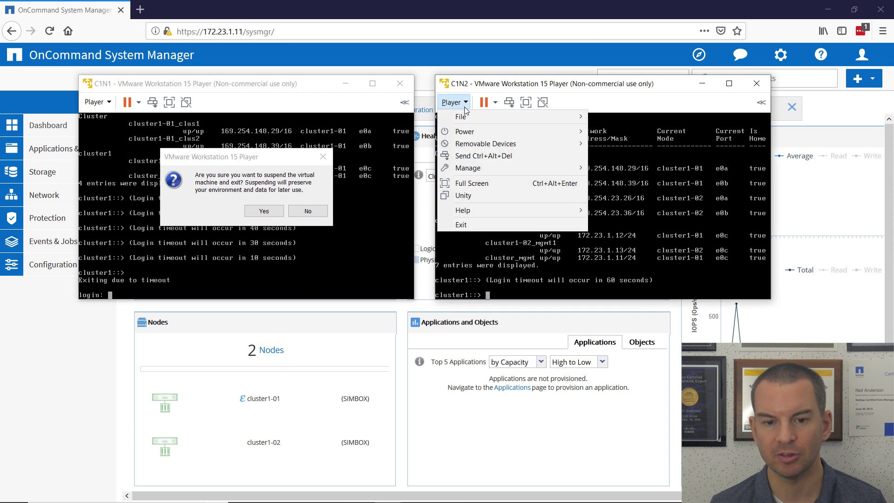
pyautogui.moveTo(471, 134)
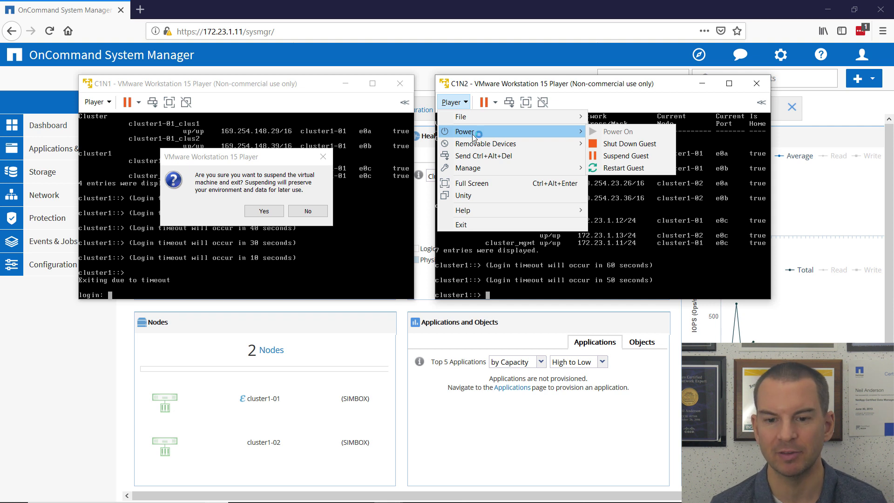
pyautogui.click(622, 156)
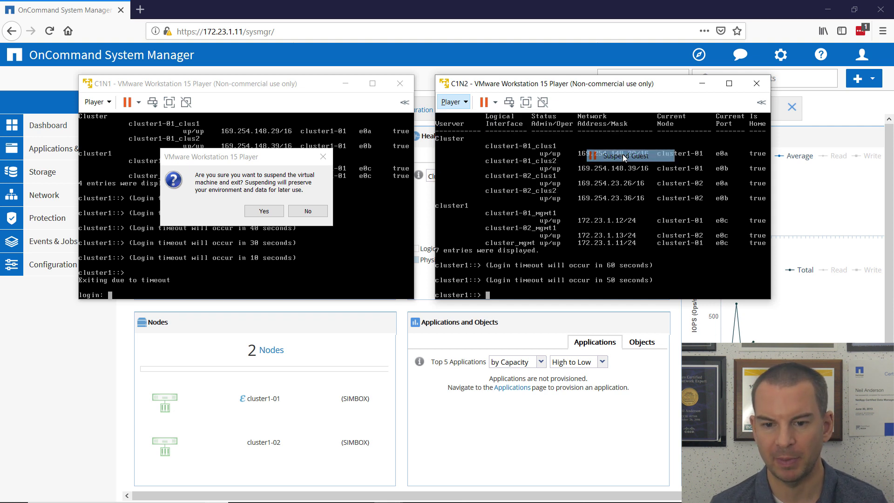
pyautogui.click(263, 212)
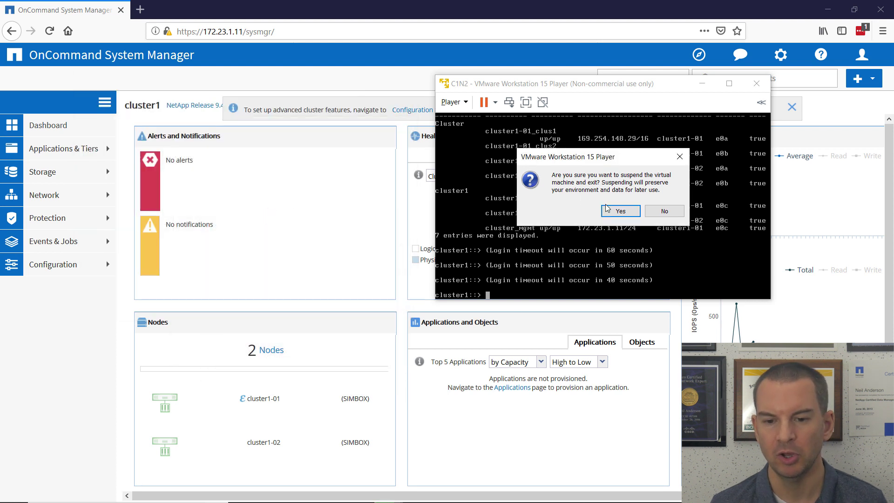
pyautogui.click(621, 212)
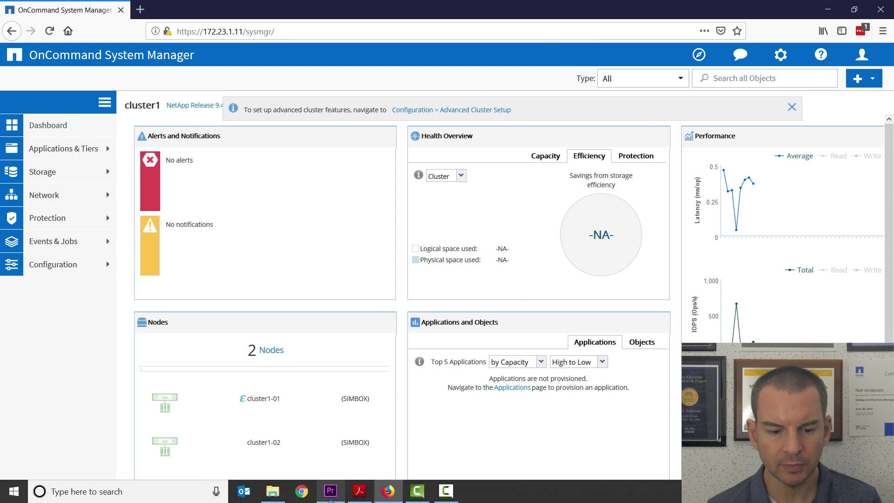
# Open C1N1.vmx and C1N2.vmx from their folders under C:\NetApp Lab.
pyautogui.click(272, 490)
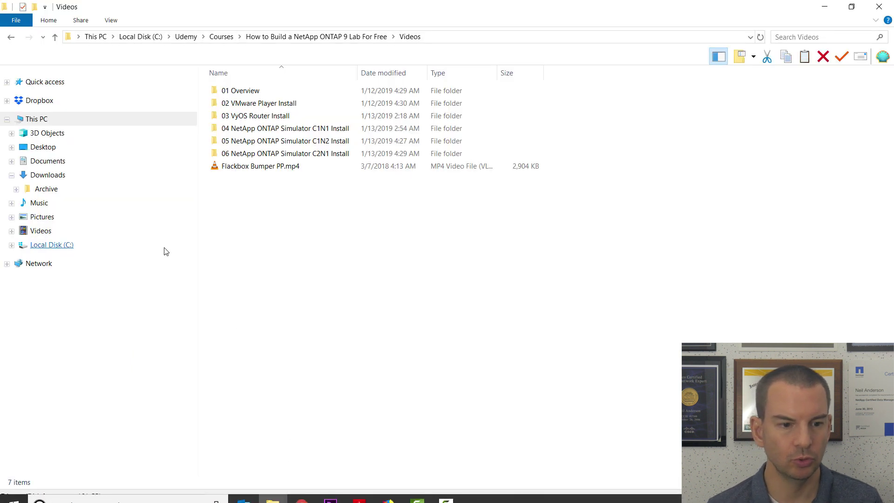
pyautogui.click(11, 245)
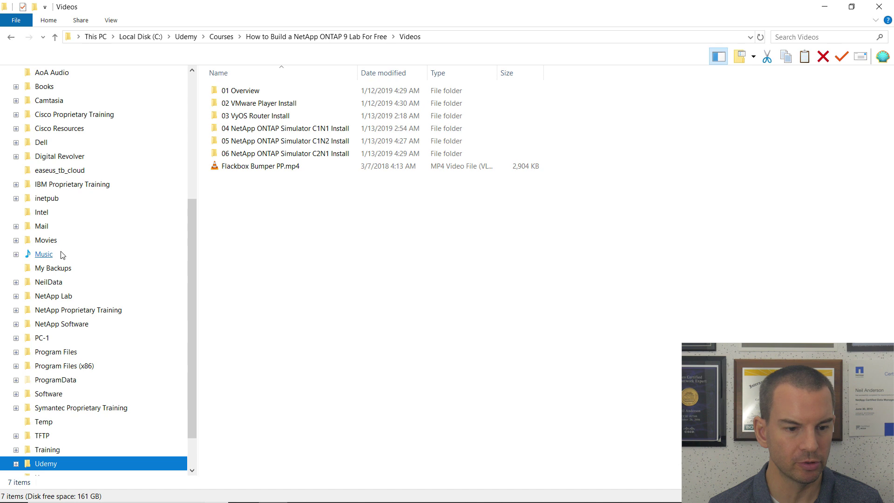
pyautogui.click(18, 297)
pyautogui.click(53, 315)
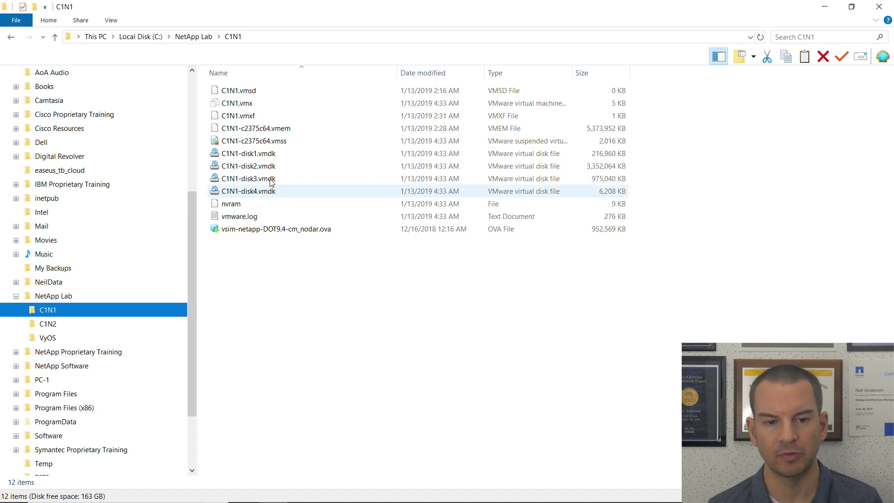
pyautogui.doubleClick(241, 107)
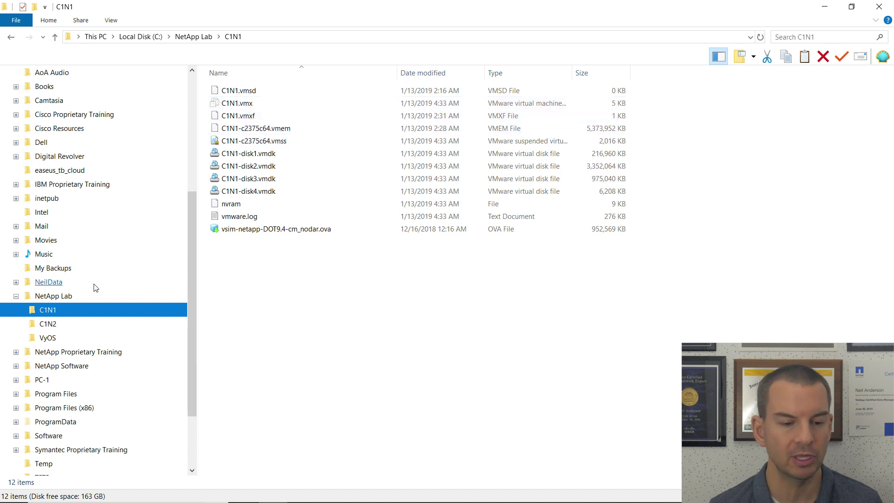
pyautogui.click(51, 323)
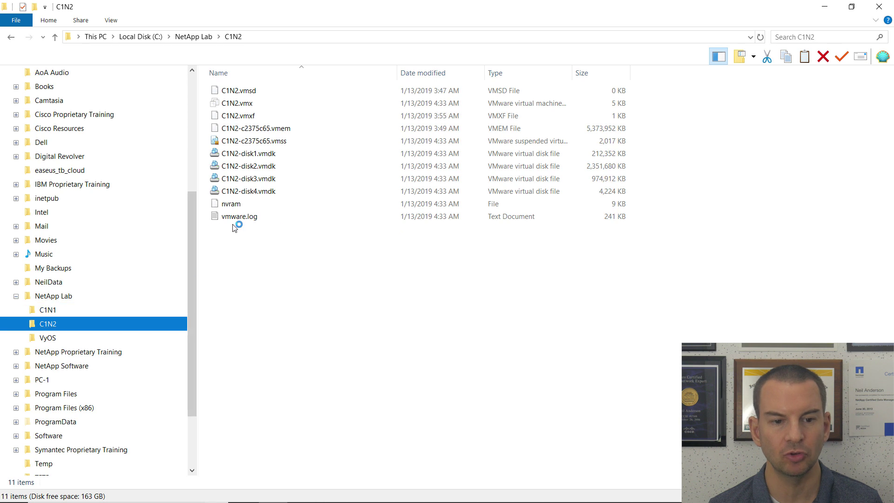
pyautogui.doubleClick(252, 106)
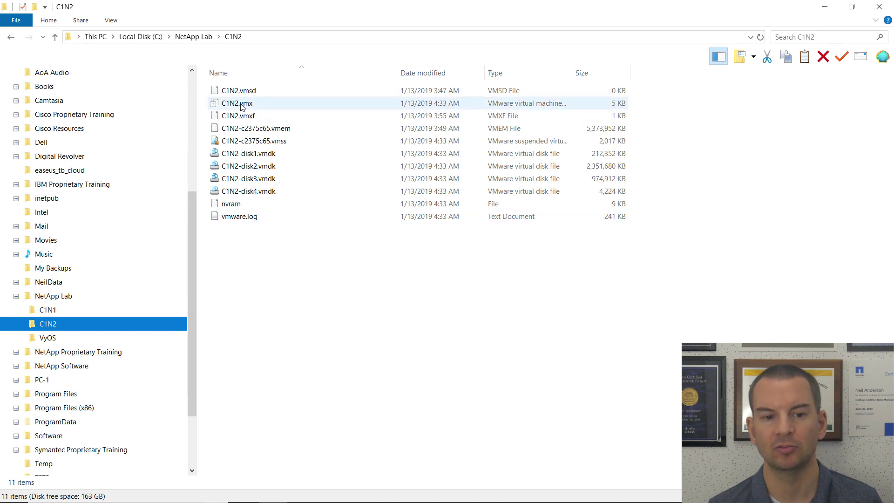